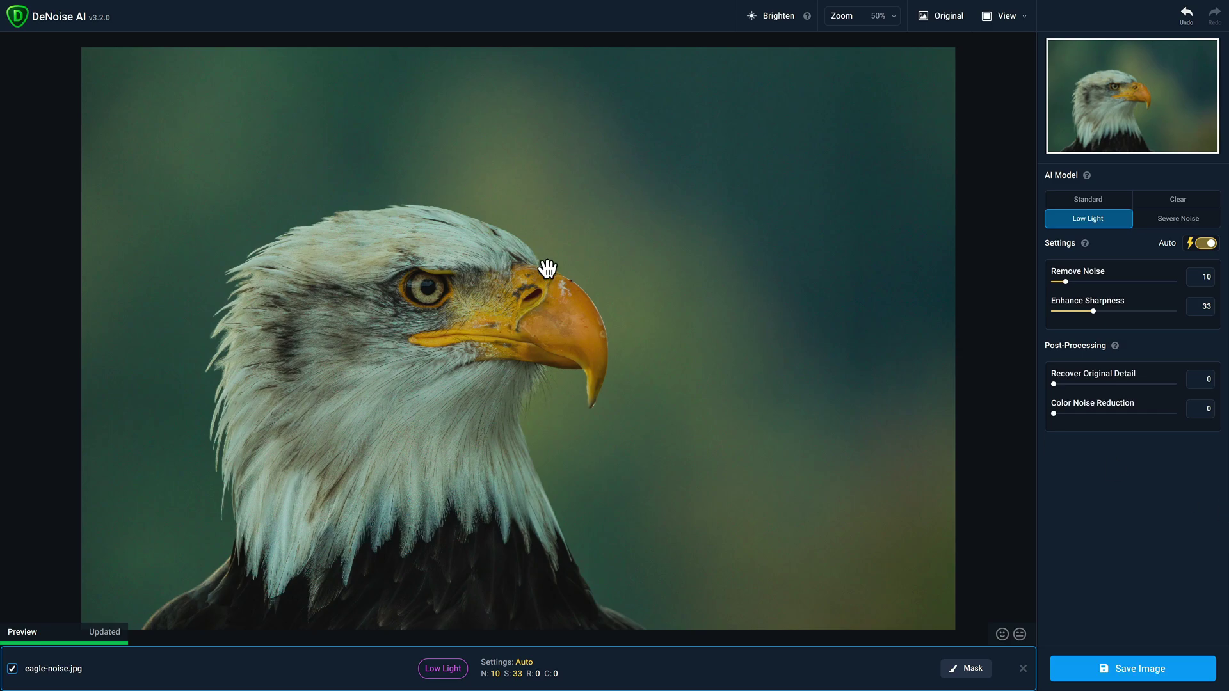
# Open DeNoise AI's Preferences from the Topaz DeNoise AI menu in the macOS menu bar
pyautogui.moveTo(186, 2)
pyautogui.click(90, 7)
pyautogui.click(87, 47)
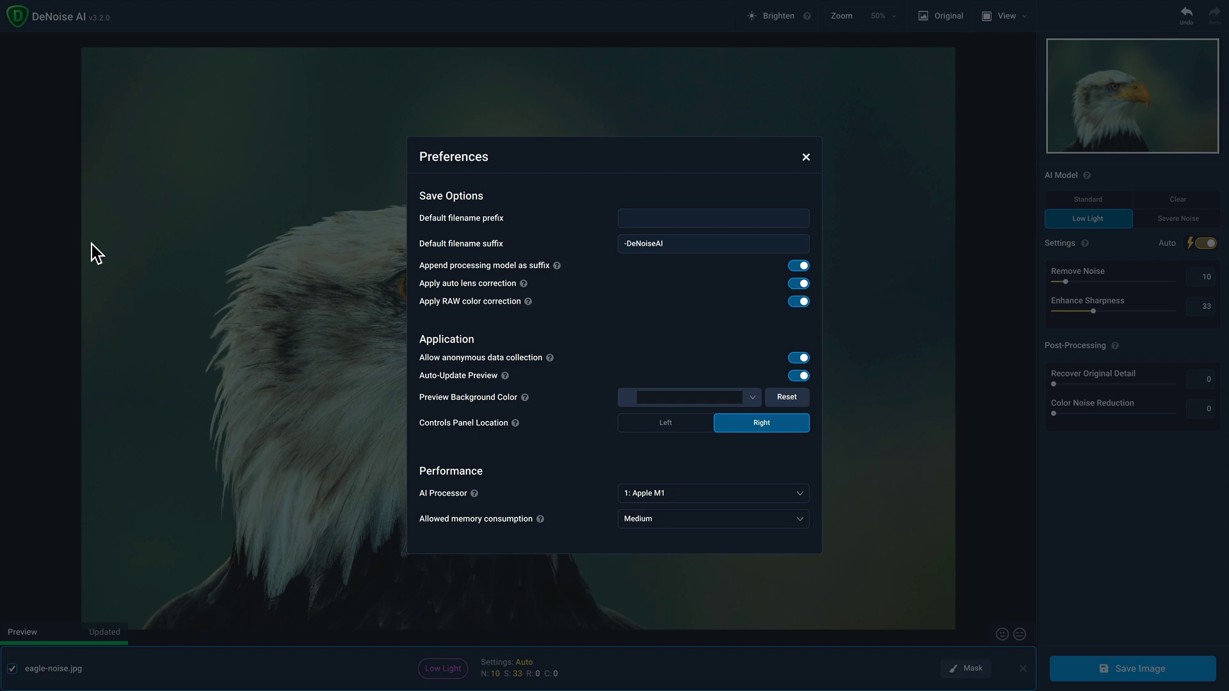
pyautogui.click(693, 494)
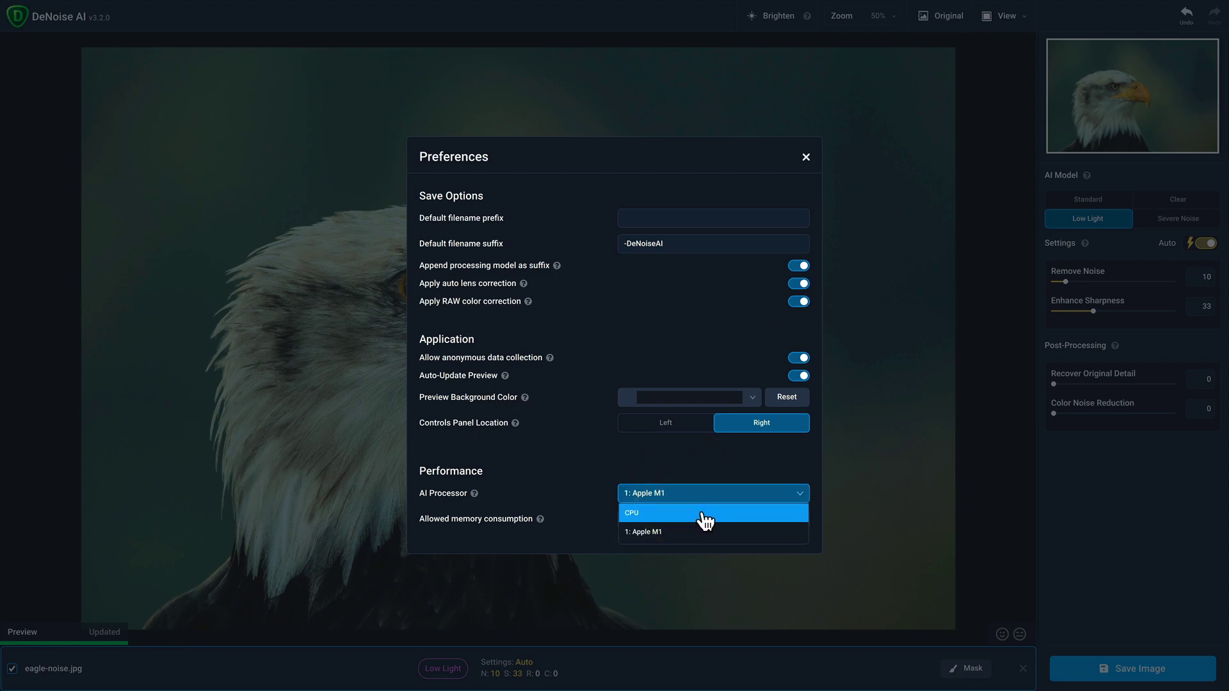
pyautogui.click(704, 513)
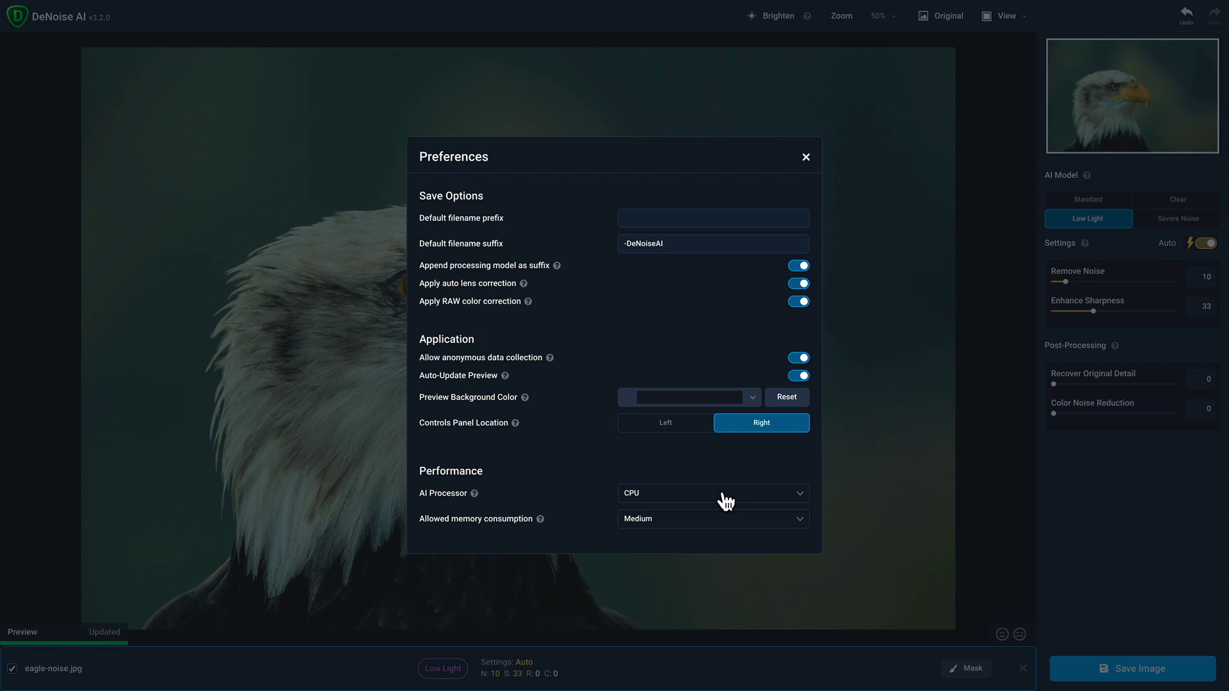
pyautogui.click(722, 494)
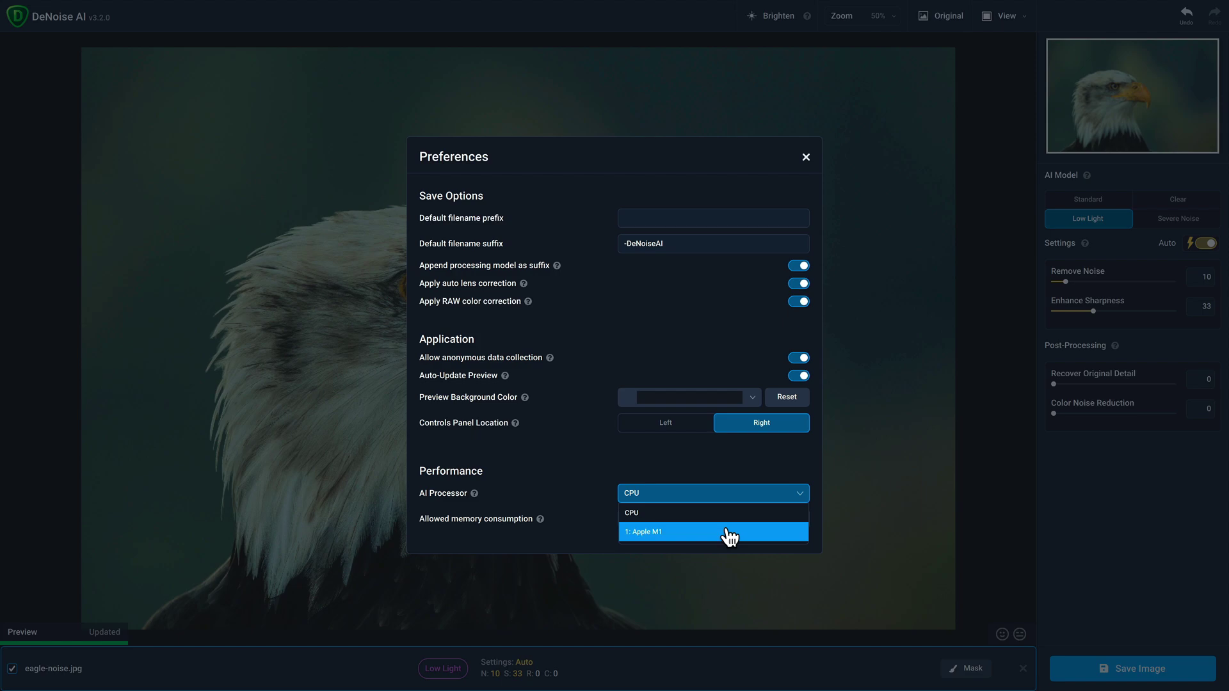
pyautogui.click(728, 532)
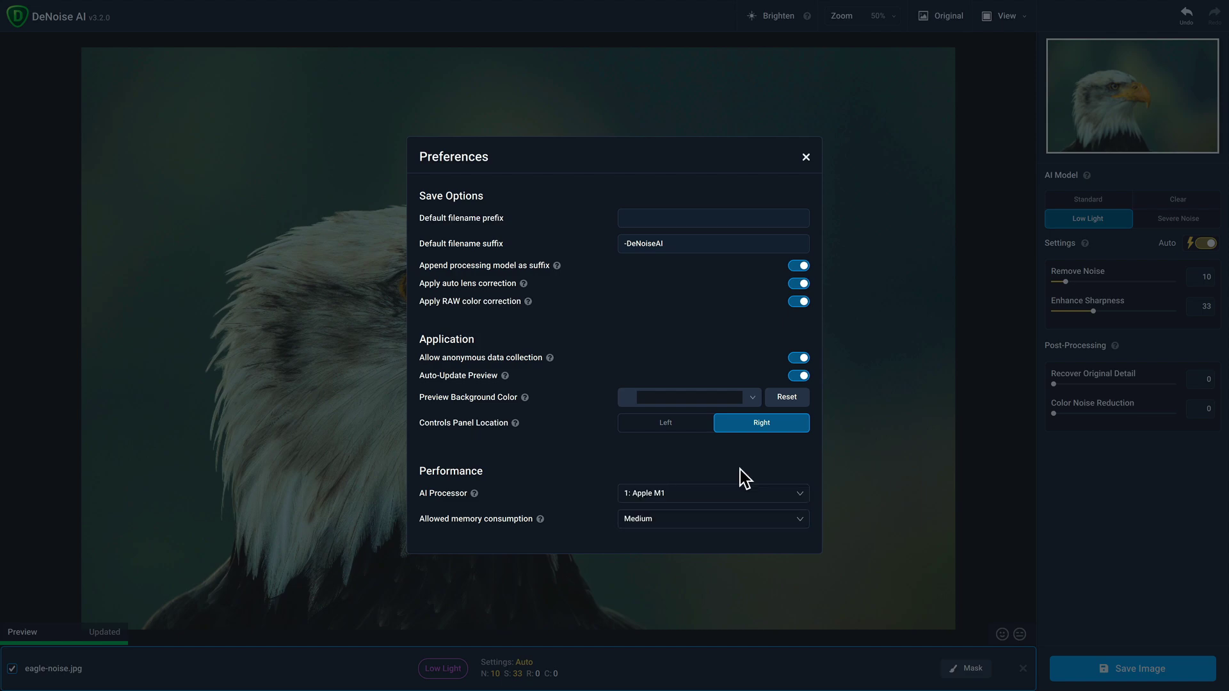
pyautogui.click(757, 519)
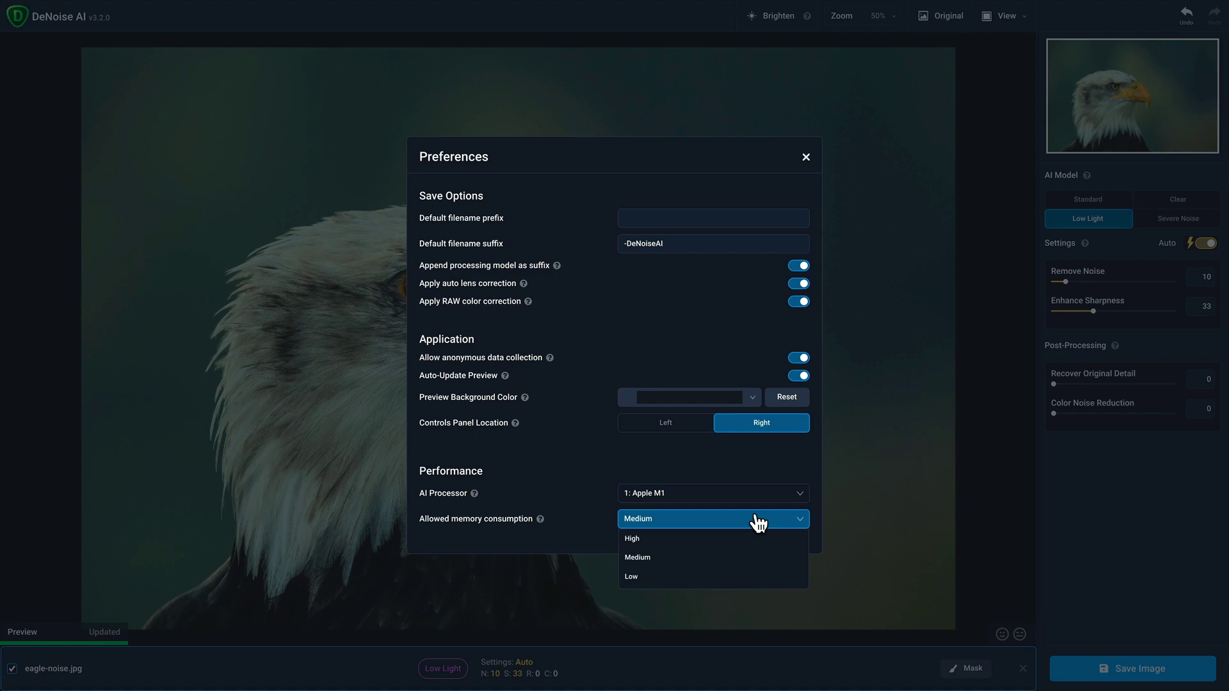
pyautogui.click(744, 560)
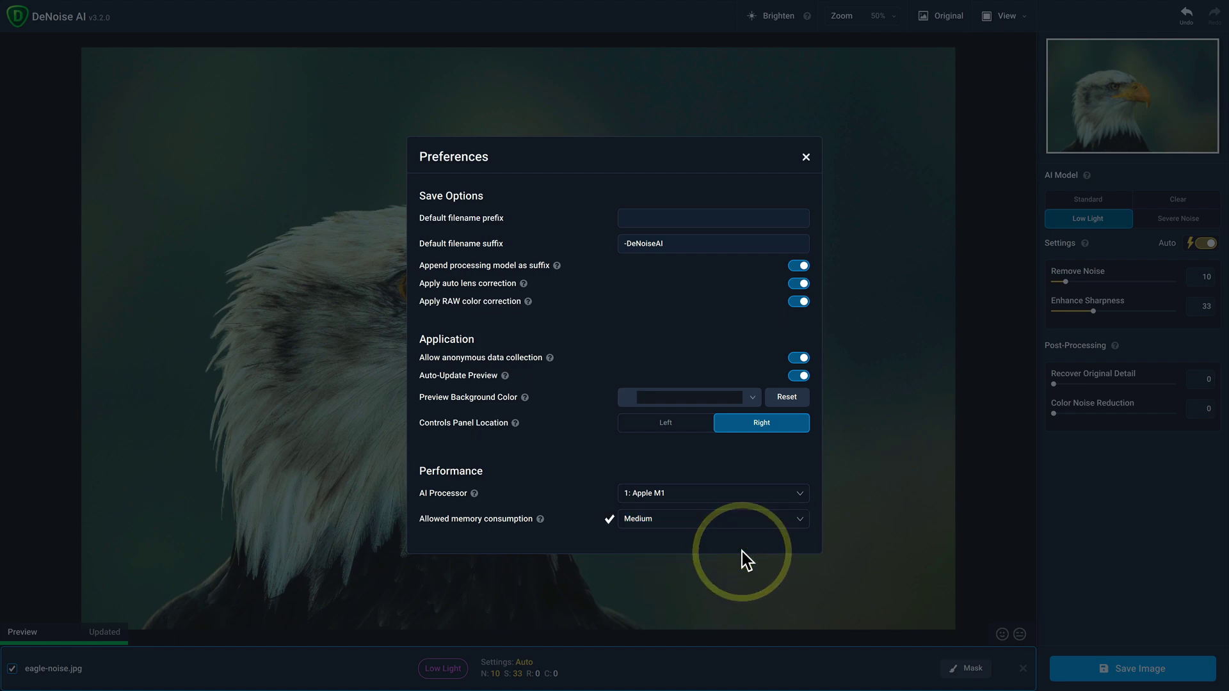
# Close Preferences, try 100% zoom, Zoom to Fit and the zoom slider, then refit the photo
pyautogui.click(806, 156)
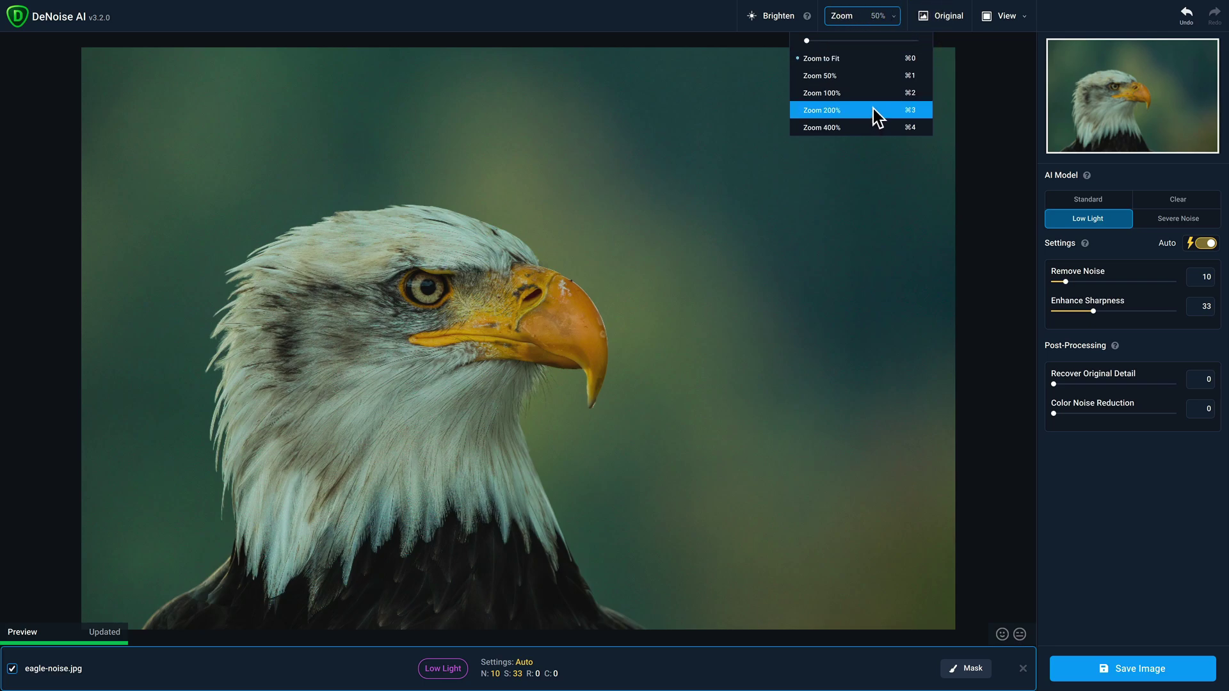
pyautogui.click(854, 97)
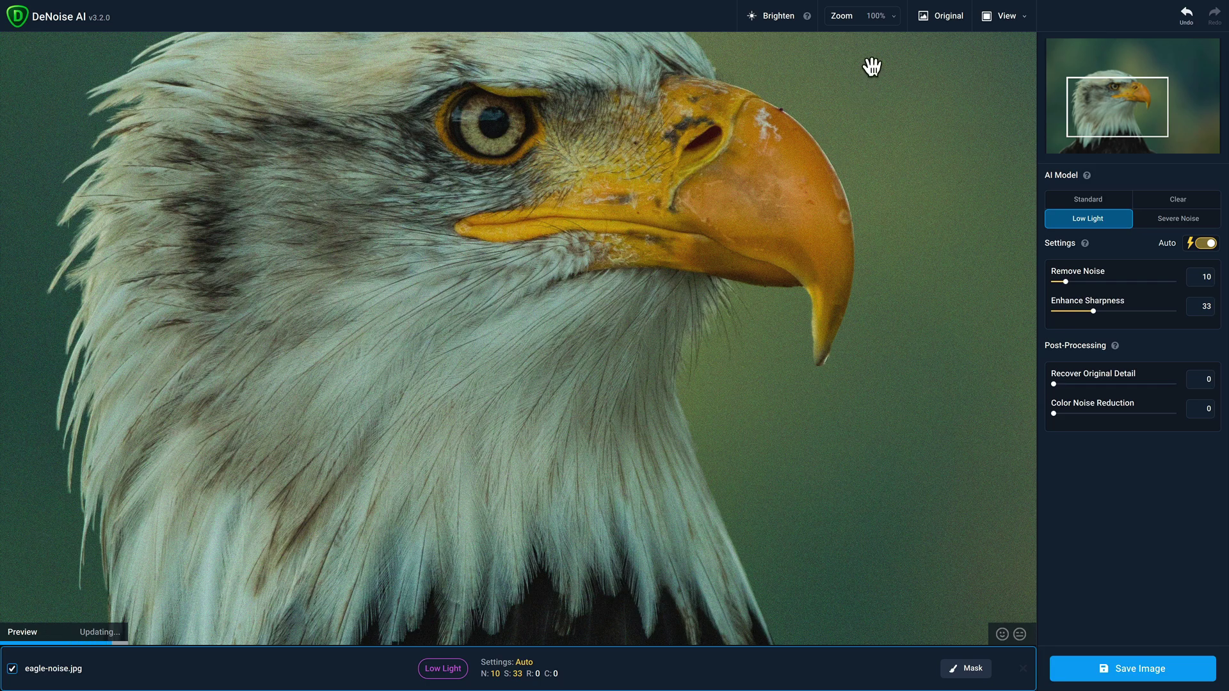
pyautogui.click(890, 16)
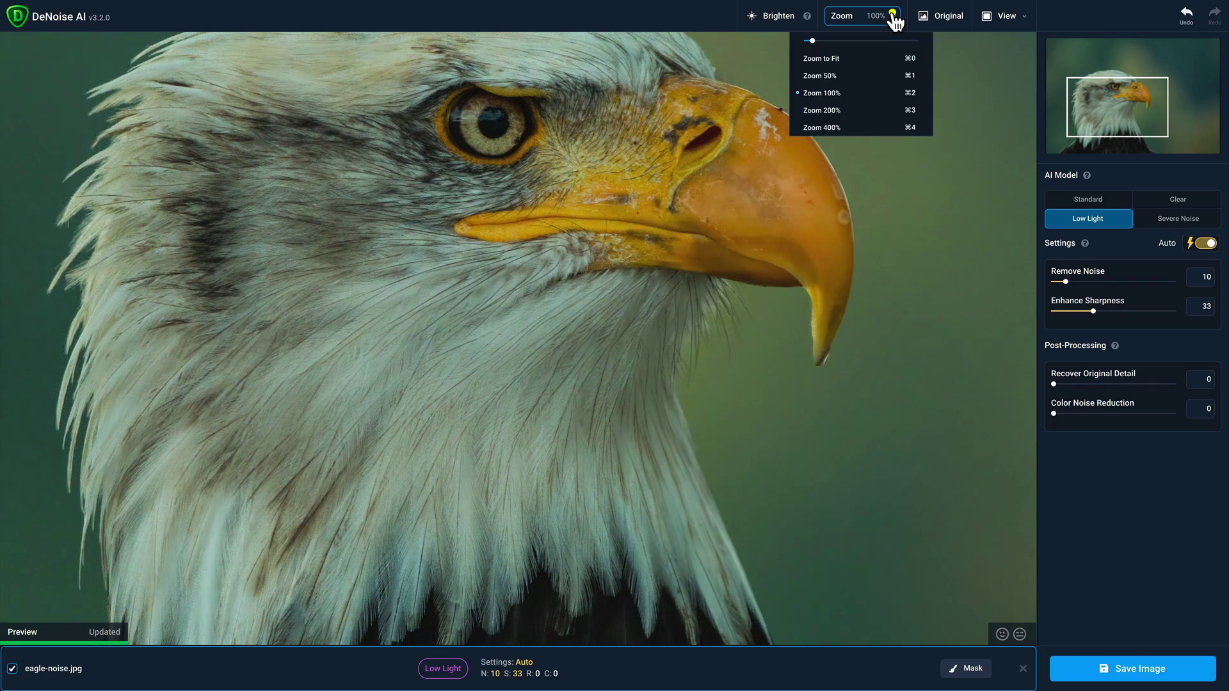
pyautogui.click(849, 58)
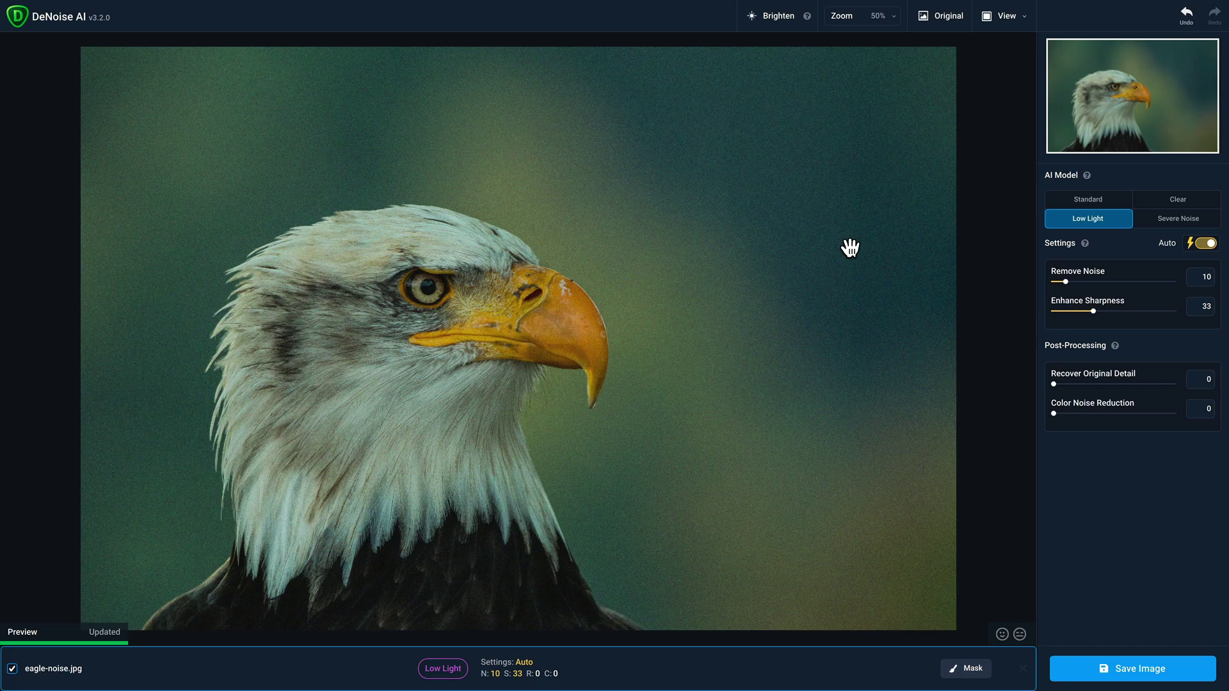
pyautogui.click(889, 16)
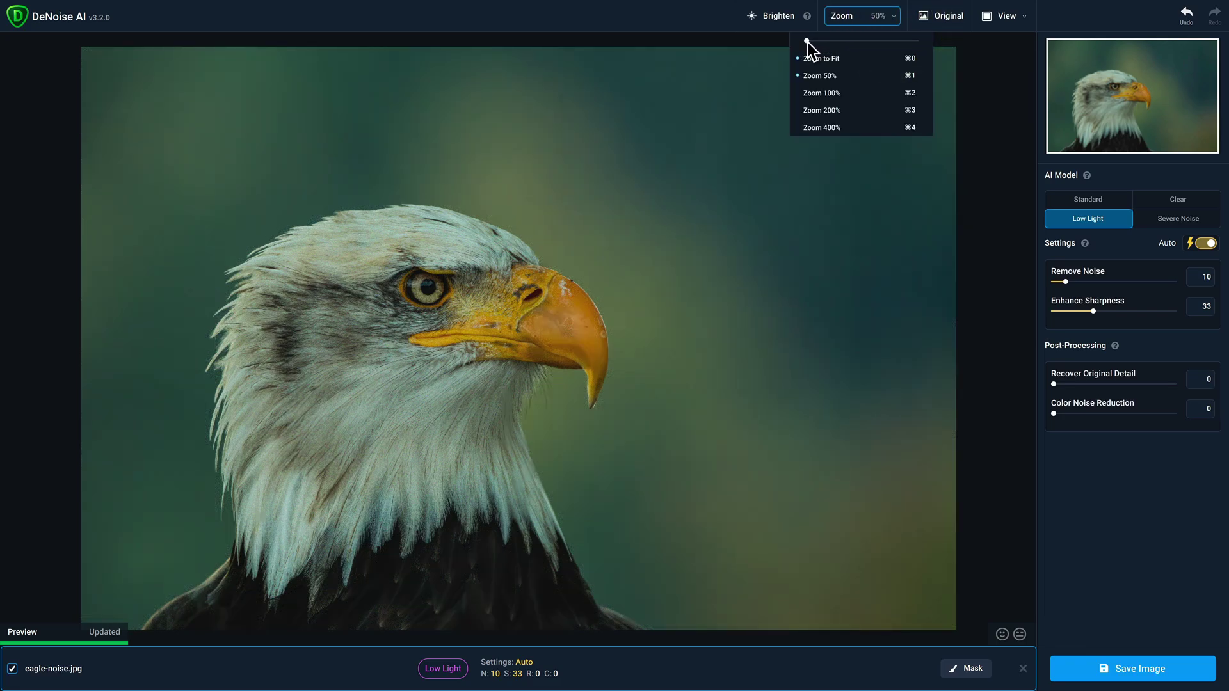
pyautogui.moveTo(808, 41)
pyautogui.mouseDown()
pyautogui.moveTo(854, 45)
pyautogui.moveTo(810, 44)
pyautogui.mouseUp()
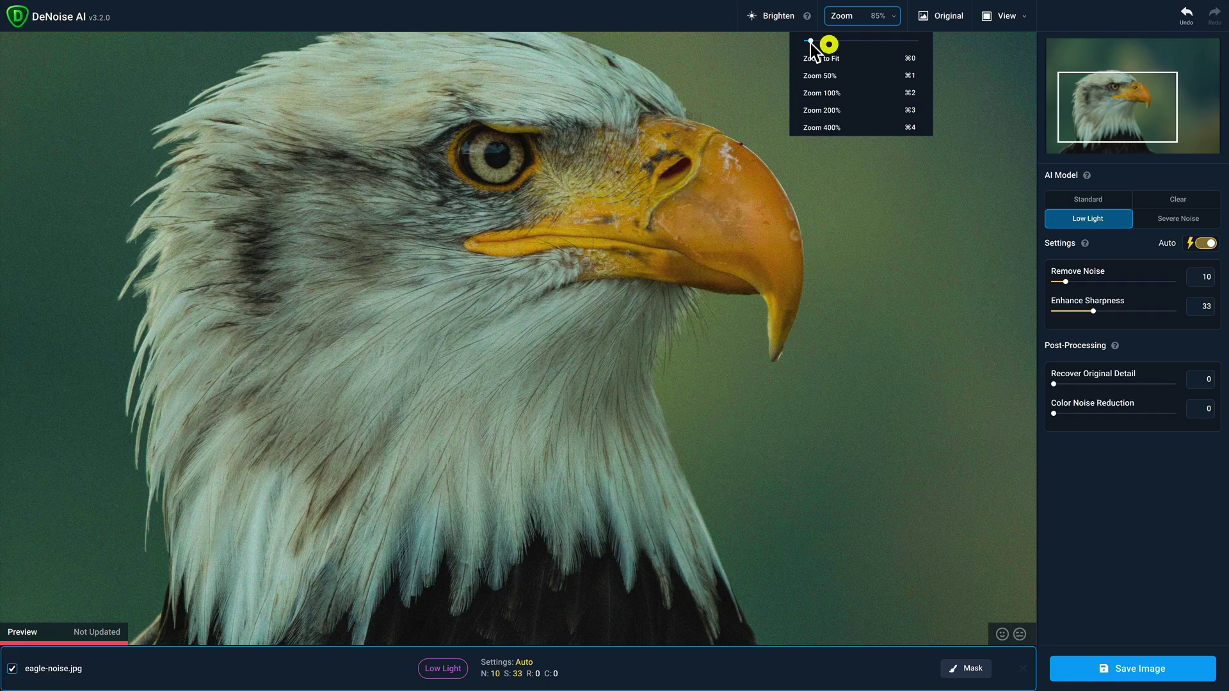
pyautogui.press('super+1')
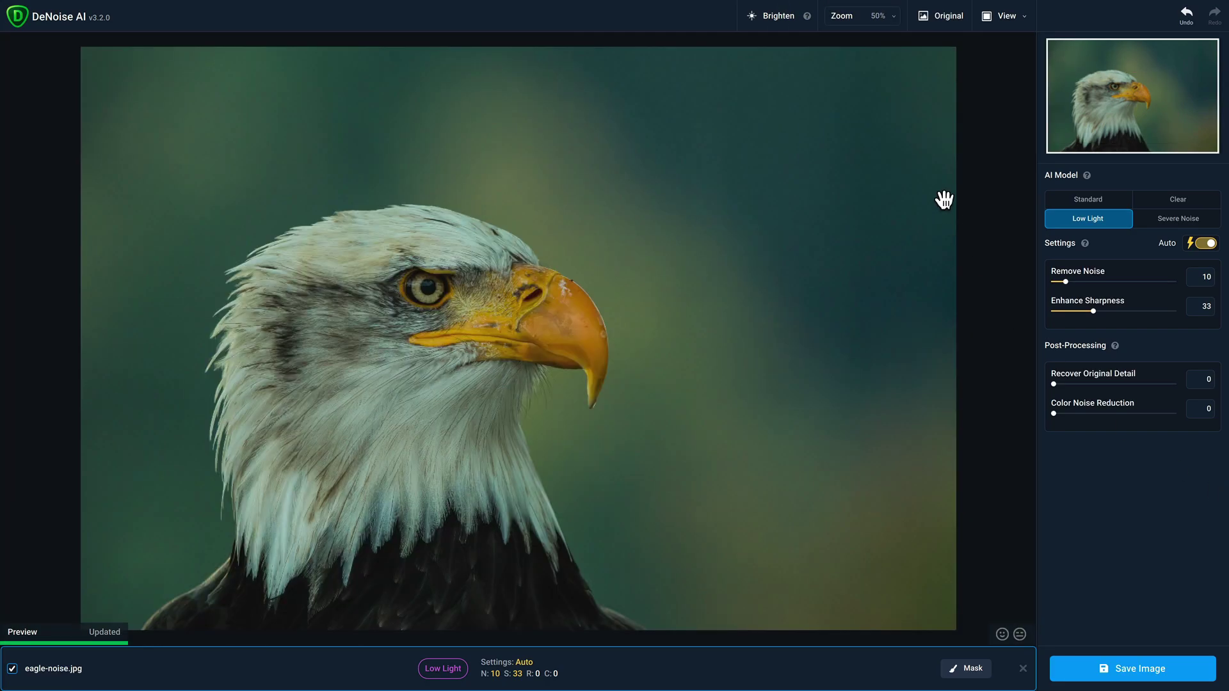
pyautogui.click(952, 23)
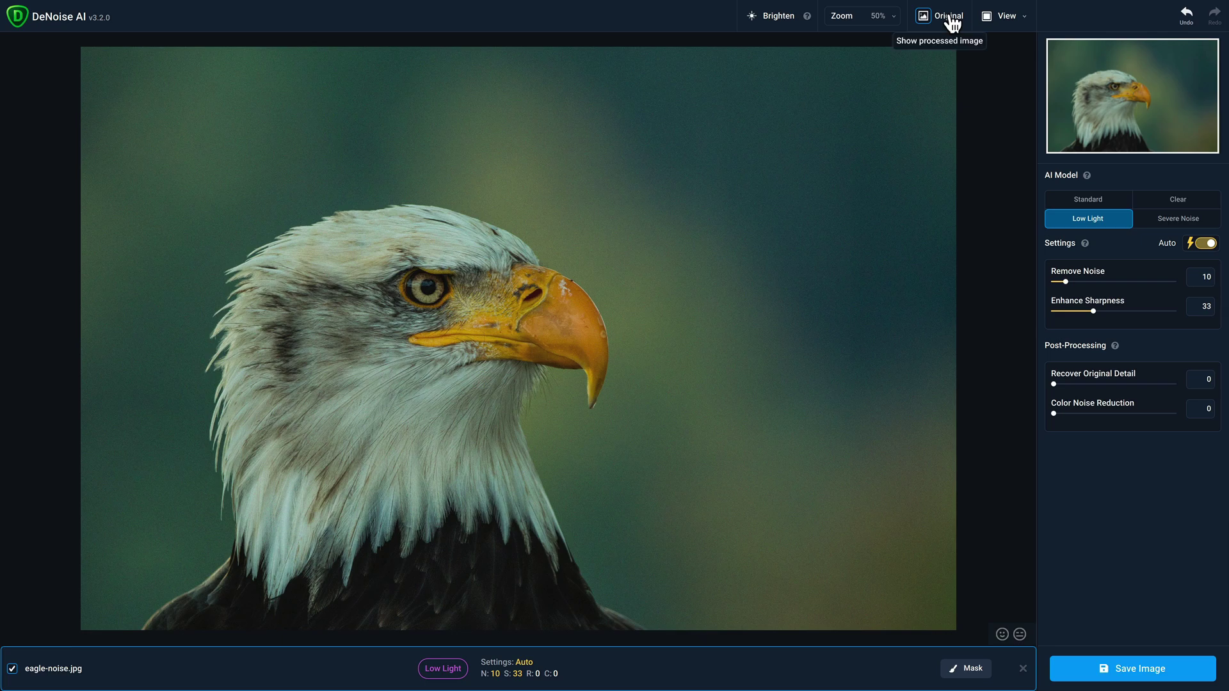
pyautogui.click(952, 23)
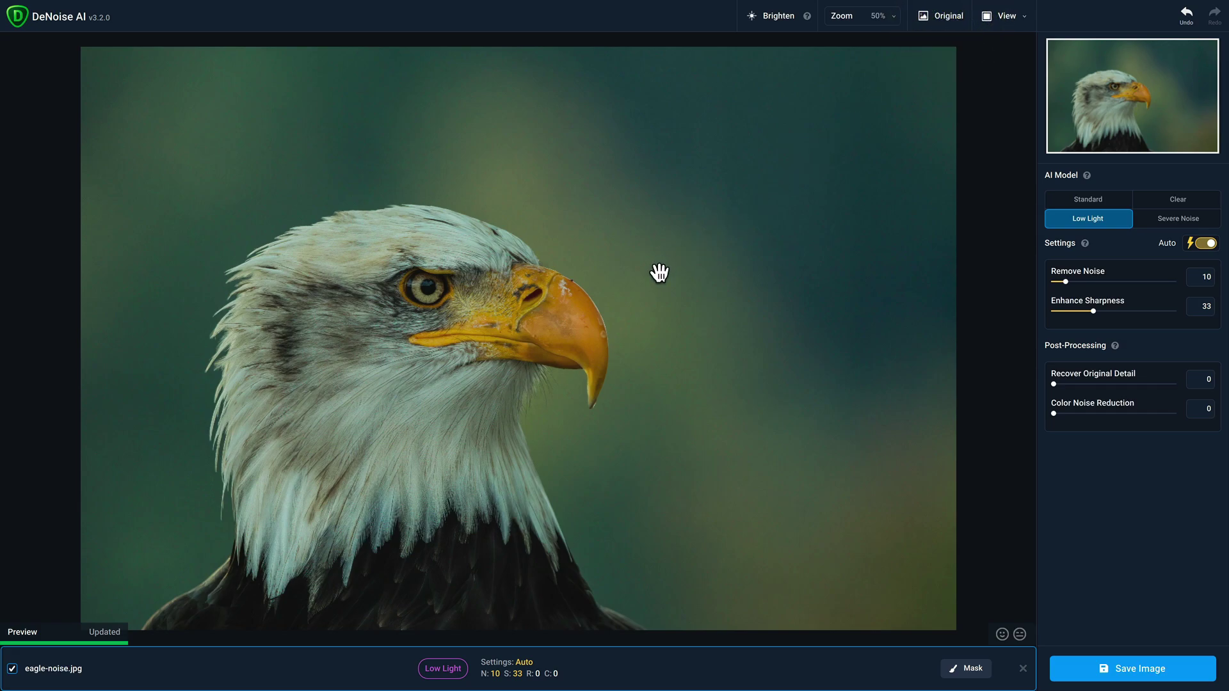
pyautogui.click(663, 339)
# Switch to Split View and move the before/after divider just past the eagle's beak
pyautogui.click(1023, 23)
pyautogui.click(1051, 24)
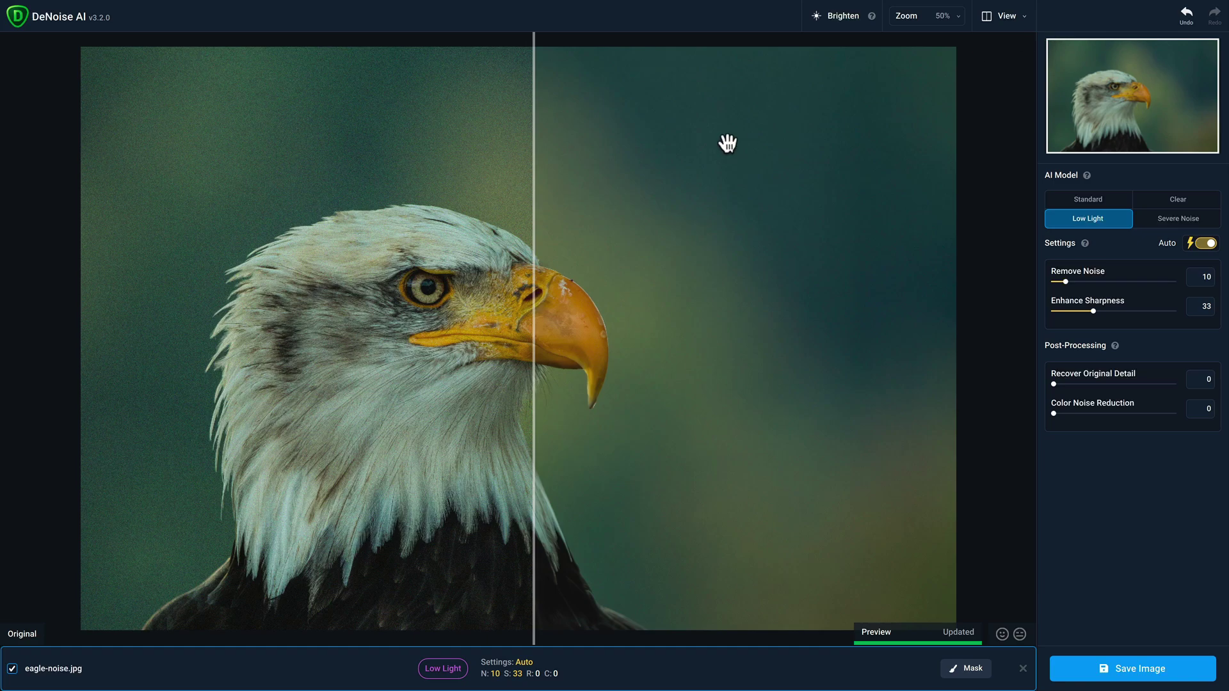
pyautogui.moveTo(535, 198); pyautogui.dragTo(696, 222)
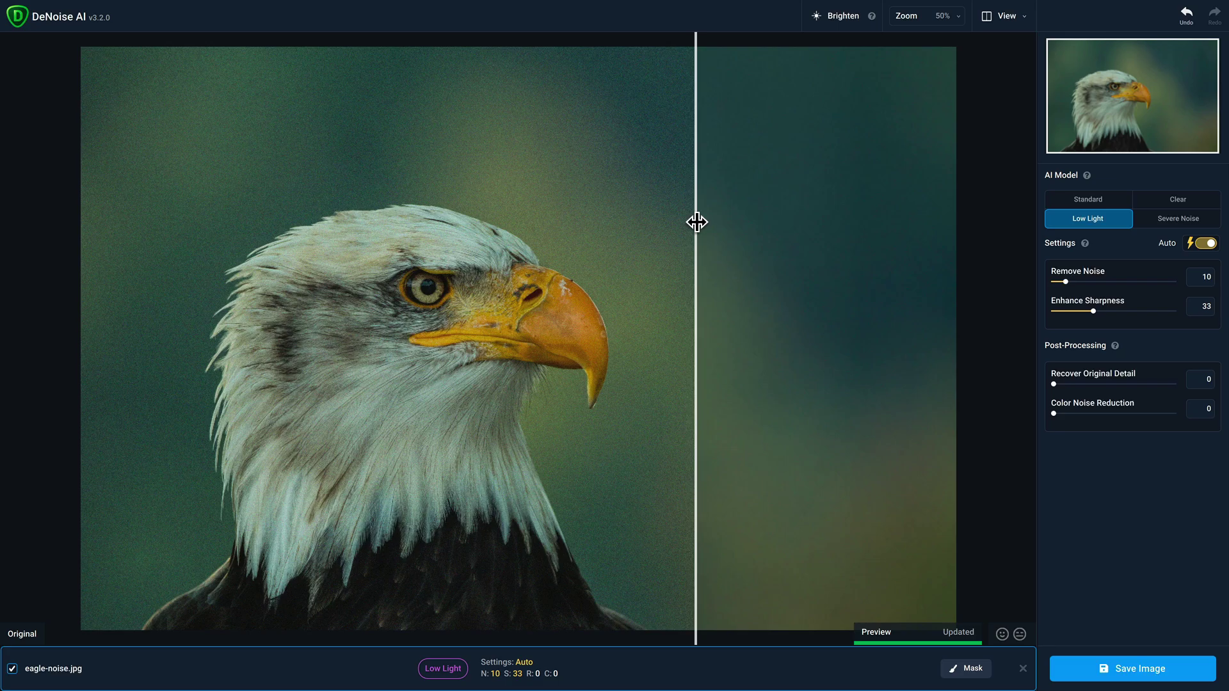
# Switch to Side-by-side View and pan both panels to centre the eagle's head
pyautogui.click(1009, 18)
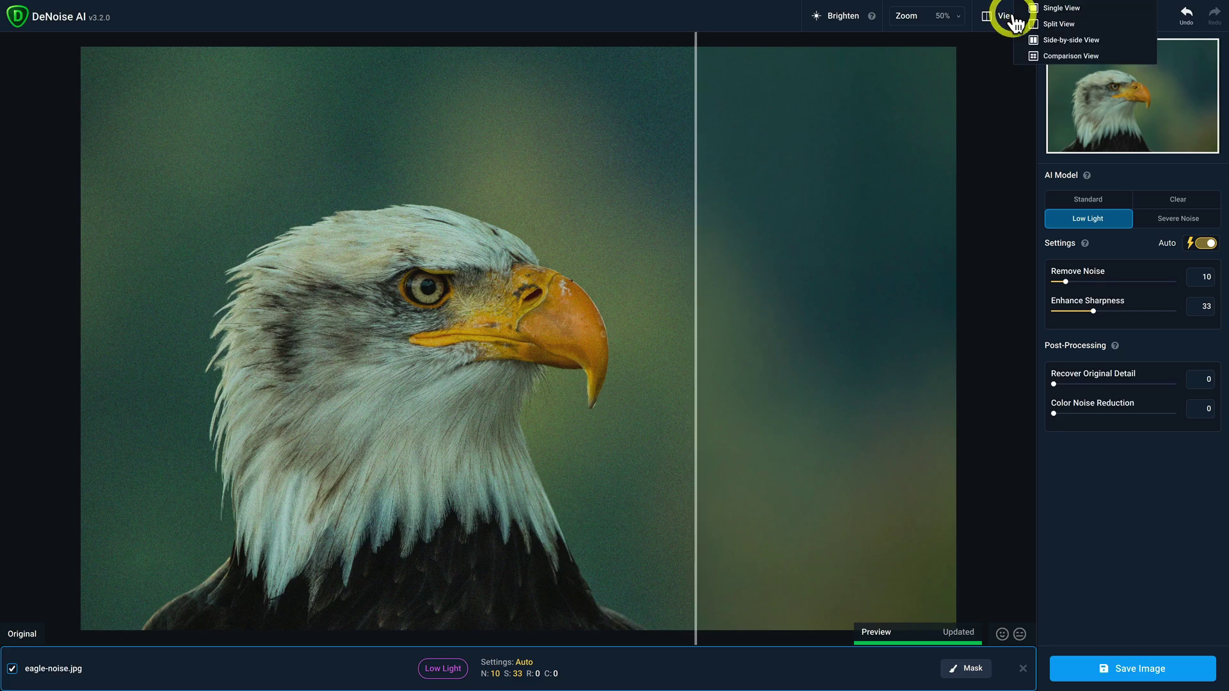
pyautogui.click(1057, 40)
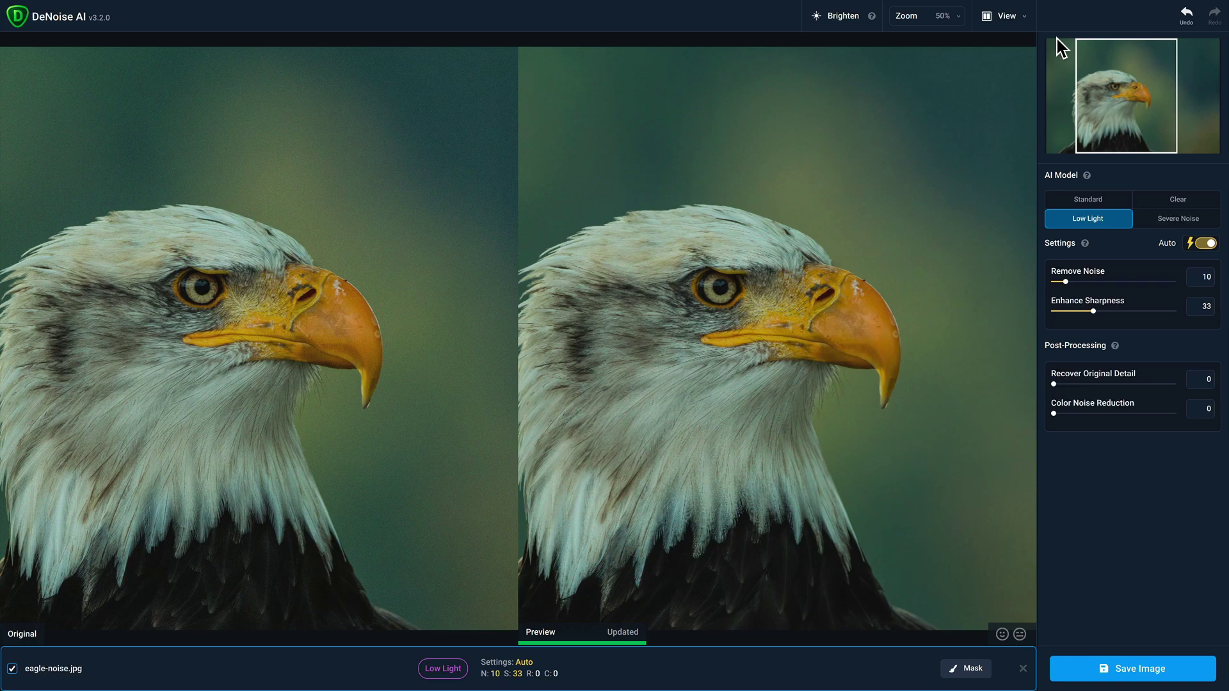
pyautogui.click(1127, 112)
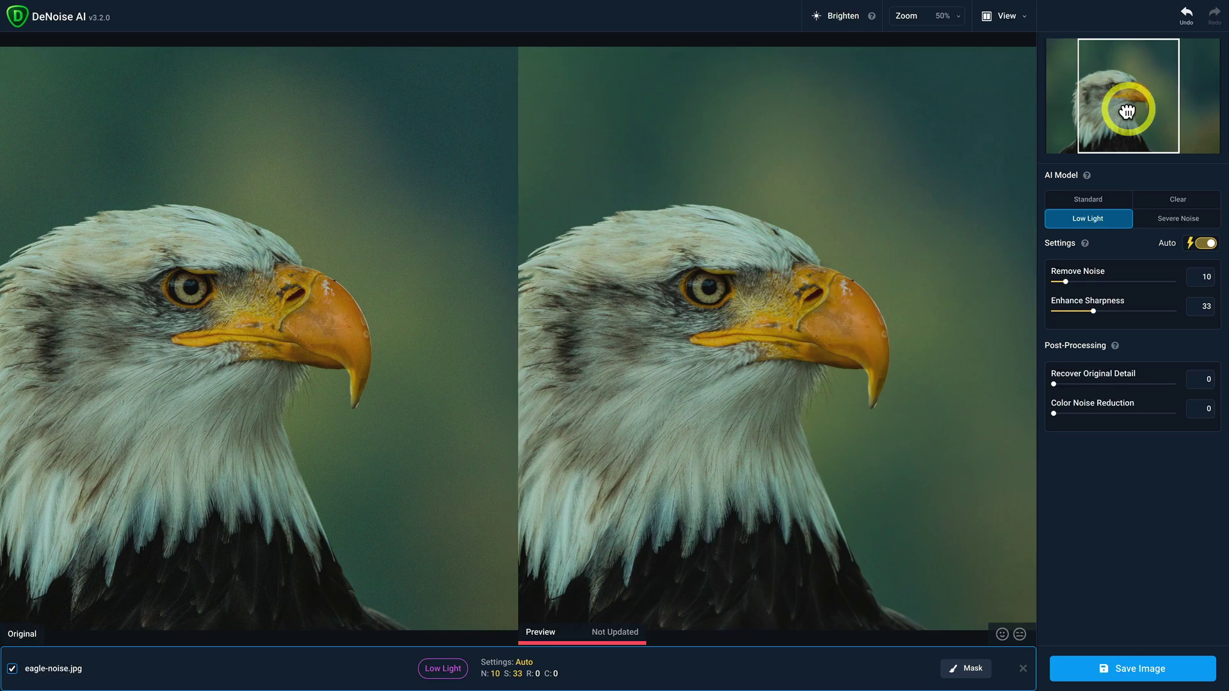
pyautogui.moveTo(1127, 112); pyautogui.dragTo(1111, 109)
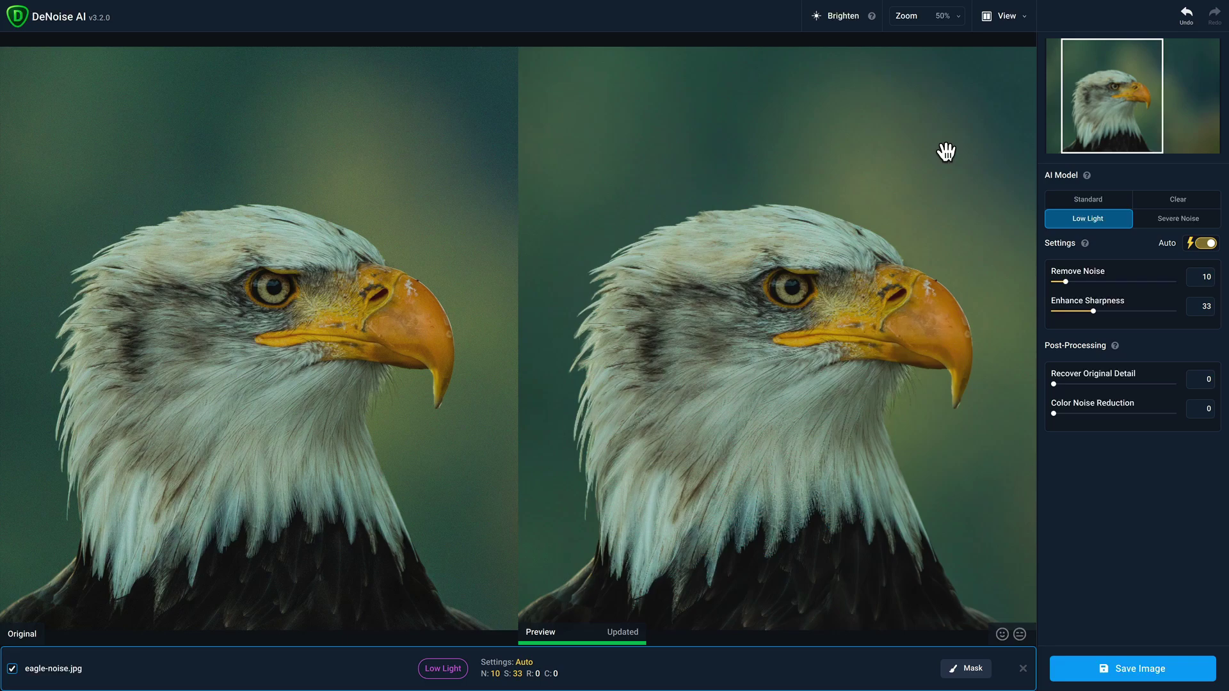
pyautogui.click(1014, 19)
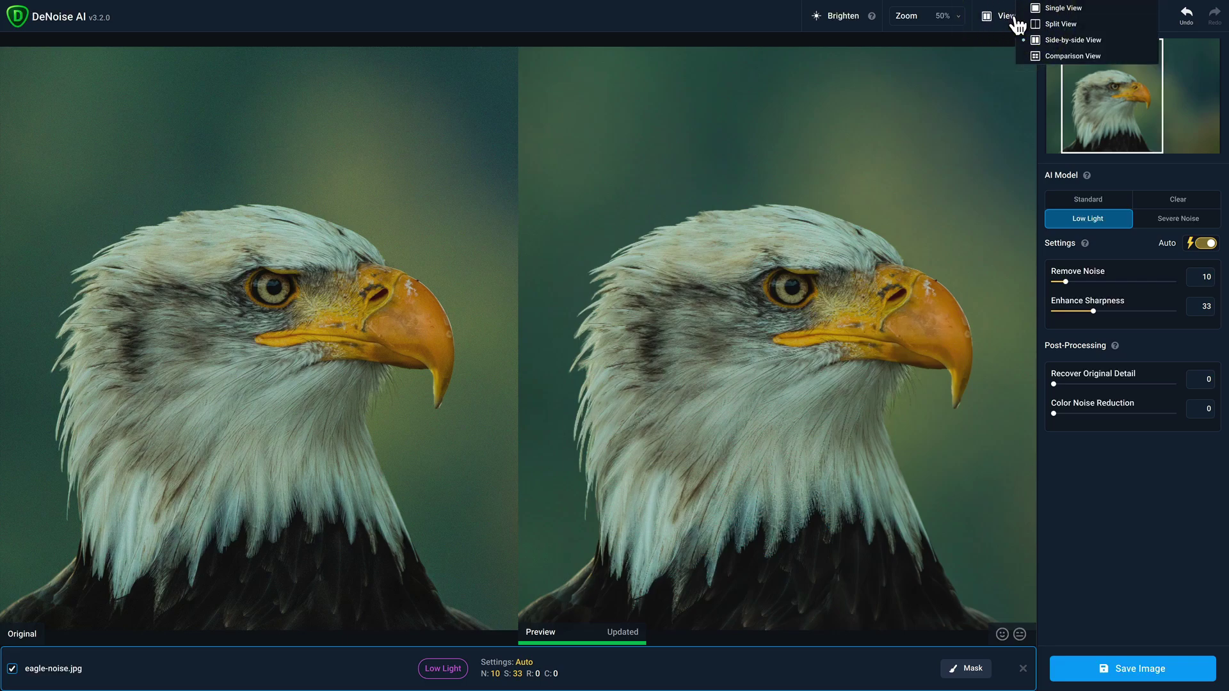
# Switch to Comparison View with Original, Standard, Clear and Low Light panes
pyautogui.click(1056, 56)
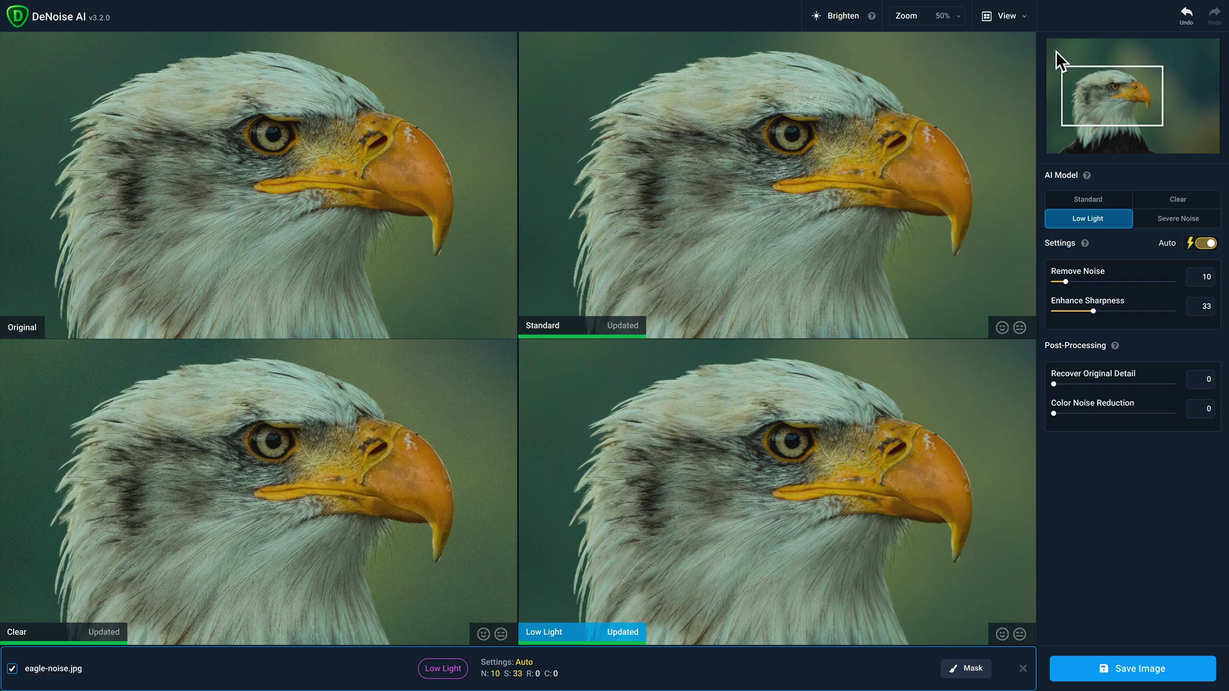
# Select the Standard then Clear pane, and replace Clear with Severe Noise (Remove Noise 24, Sharpness 36)
pyautogui.click(759, 170)
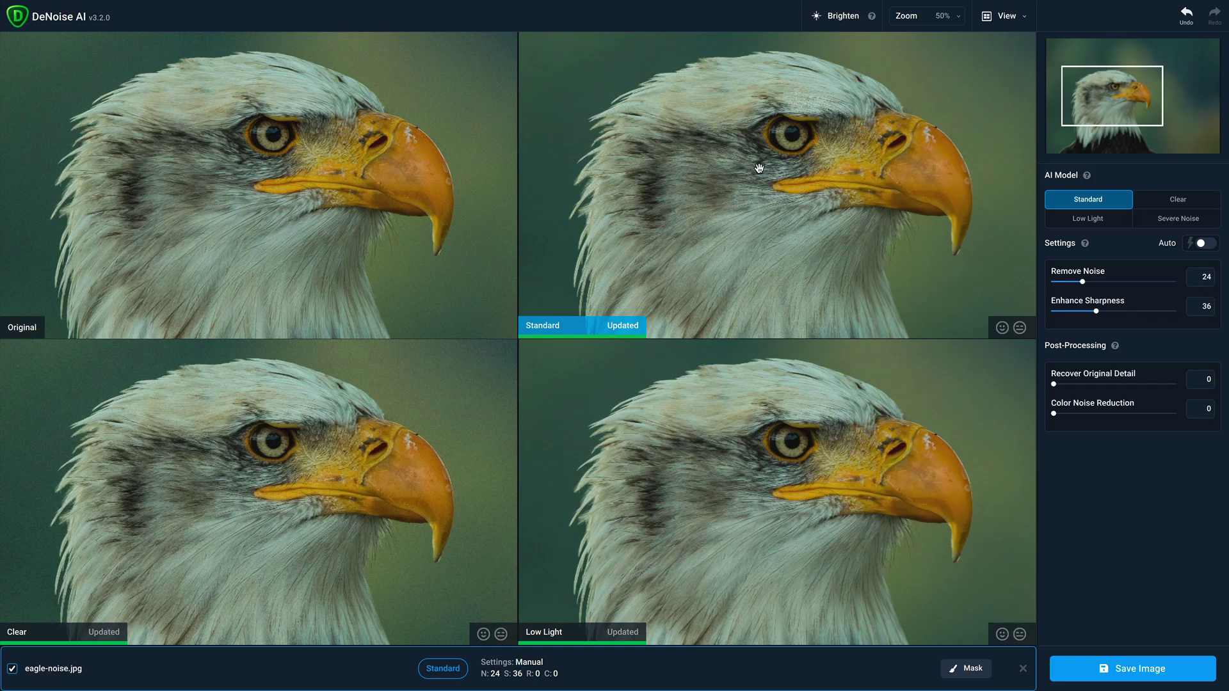
pyautogui.click(280, 473)
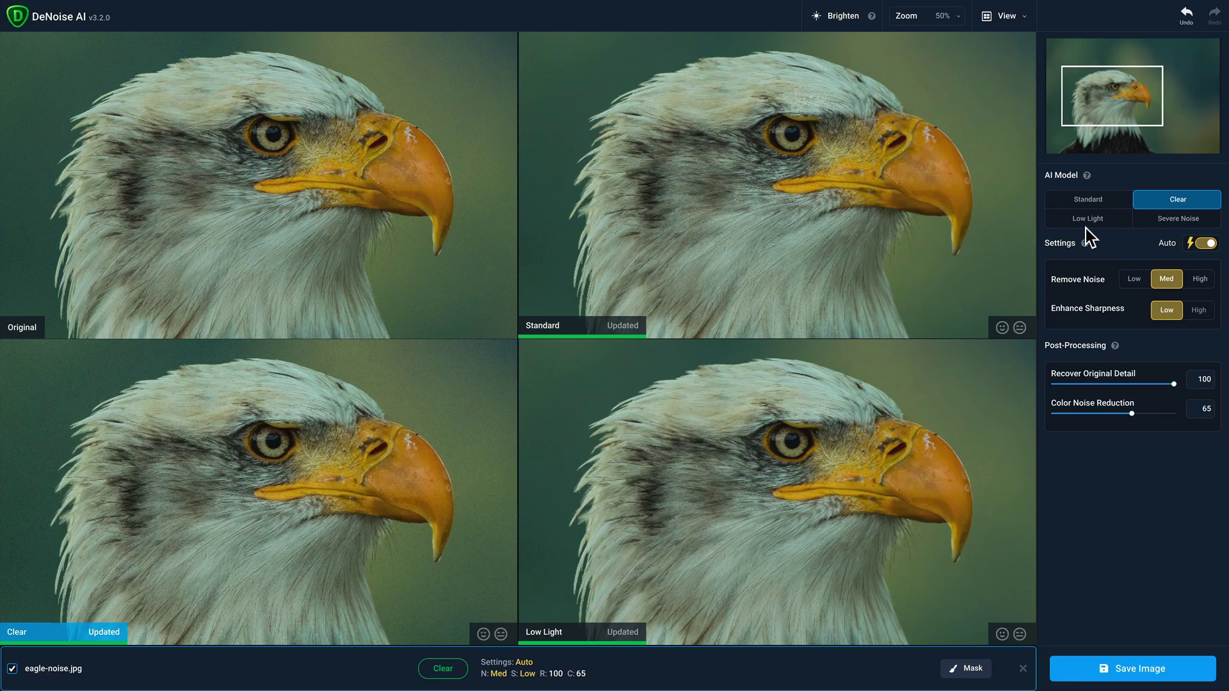
pyautogui.click(1171, 224)
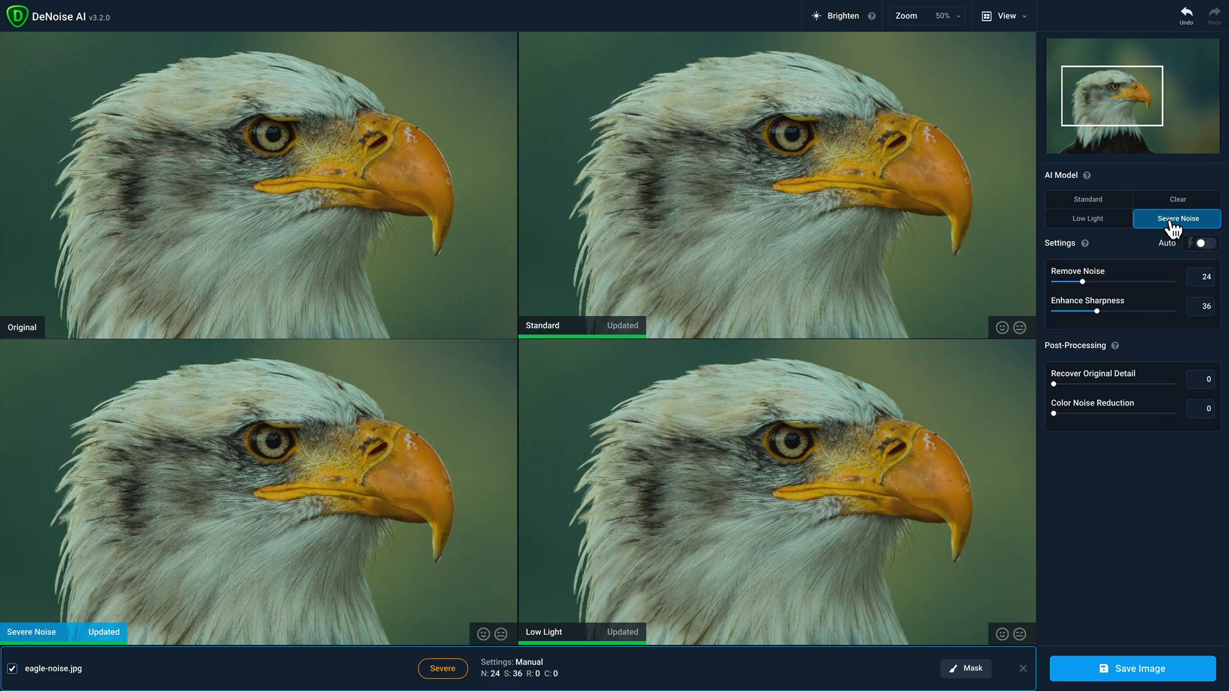
# Show the Severe Noise result alone in Single View
pyautogui.click(359, 459)
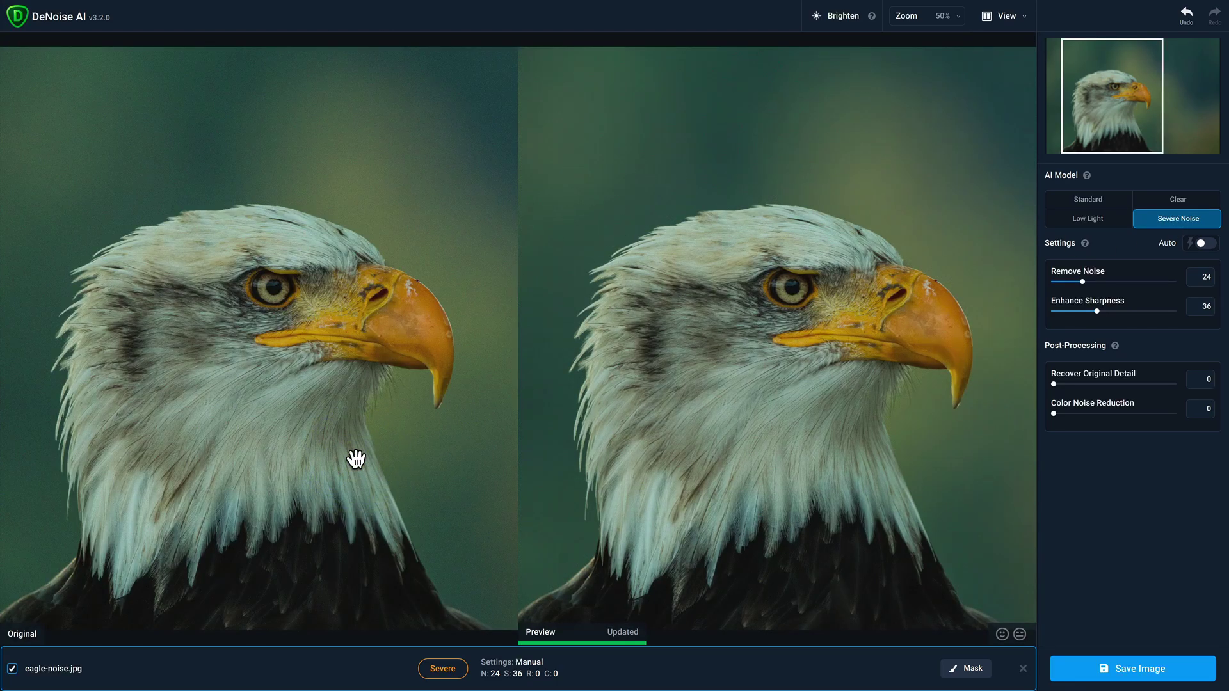
pyautogui.click(1002, 17)
pyautogui.click(1032, 11)
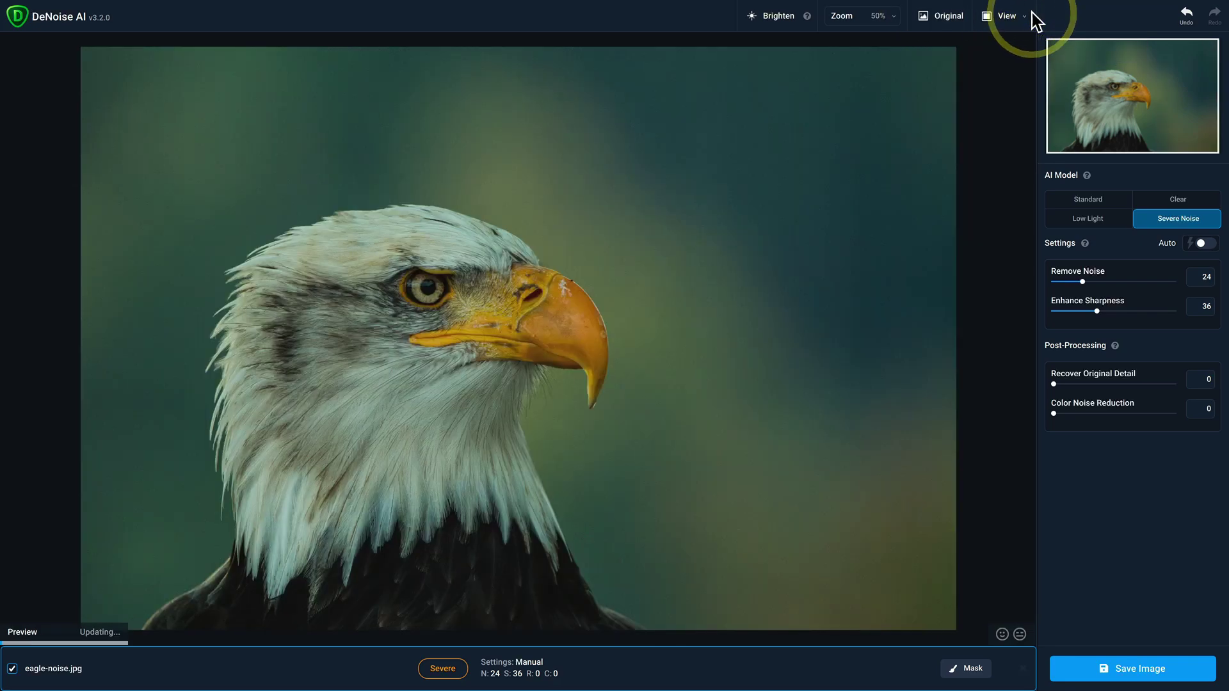
# Zoom to 100% and frame the eagle's head and eye in the preview
pyautogui.click(889, 17)
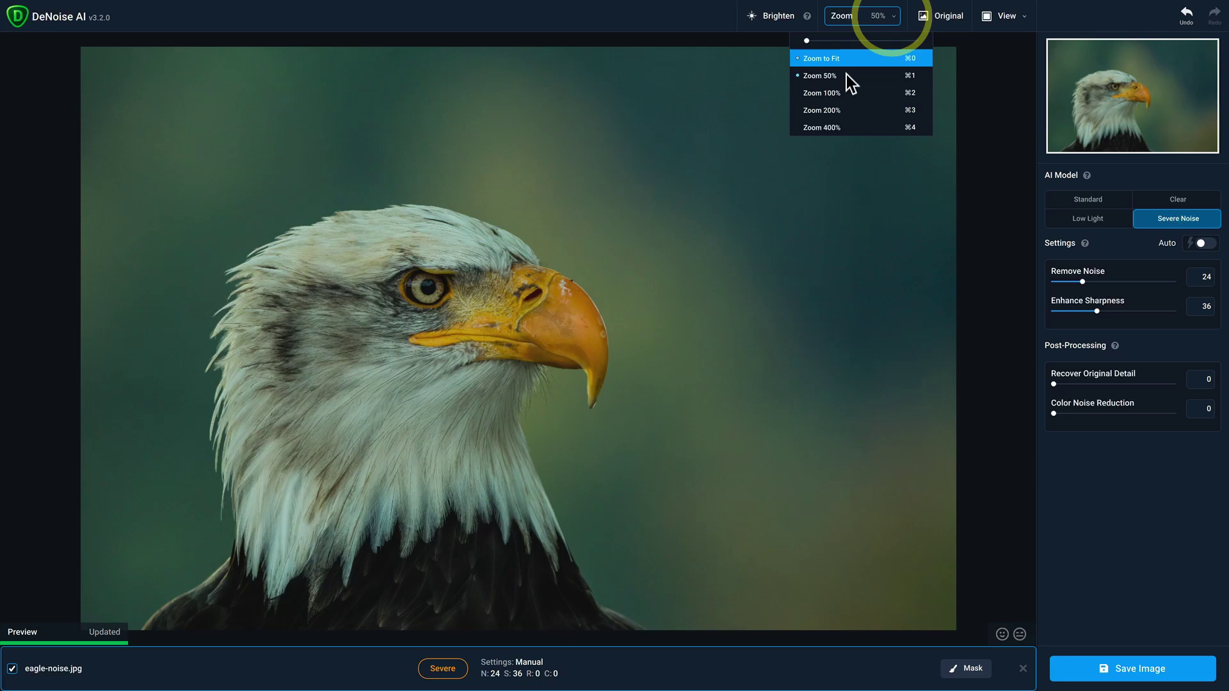
pyautogui.click(838, 94)
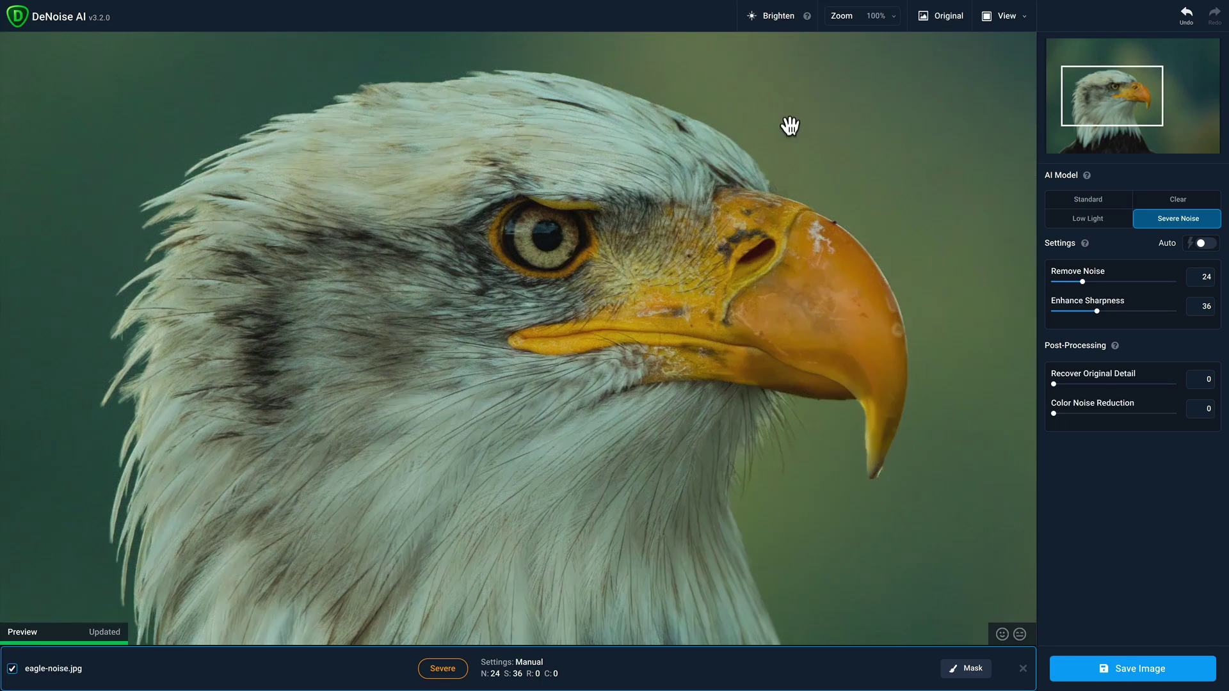
pyautogui.moveTo(740, 200); pyautogui.dragTo(768, 201)
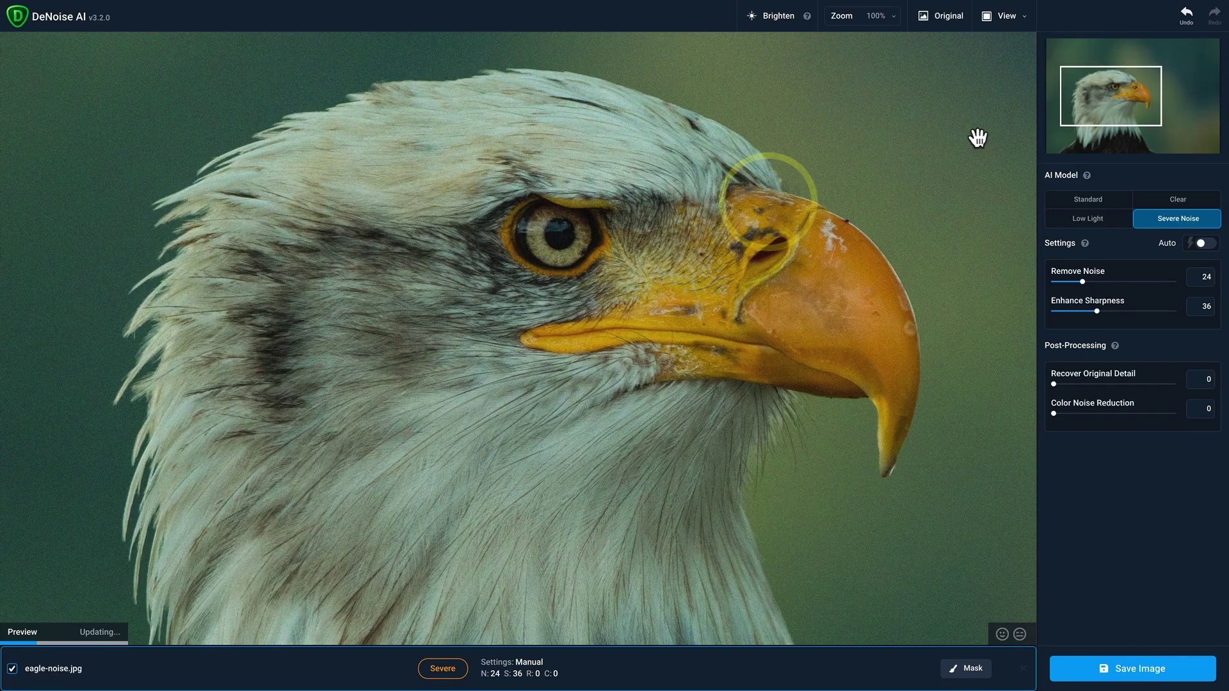
pyautogui.moveTo(1101, 105)
pyautogui.mouseDown()
pyautogui.moveTo(1091, 109)
pyautogui.moveTo(1116, 105)
pyautogui.moveTo(1110, 95)
pyautogui.mouseUp()
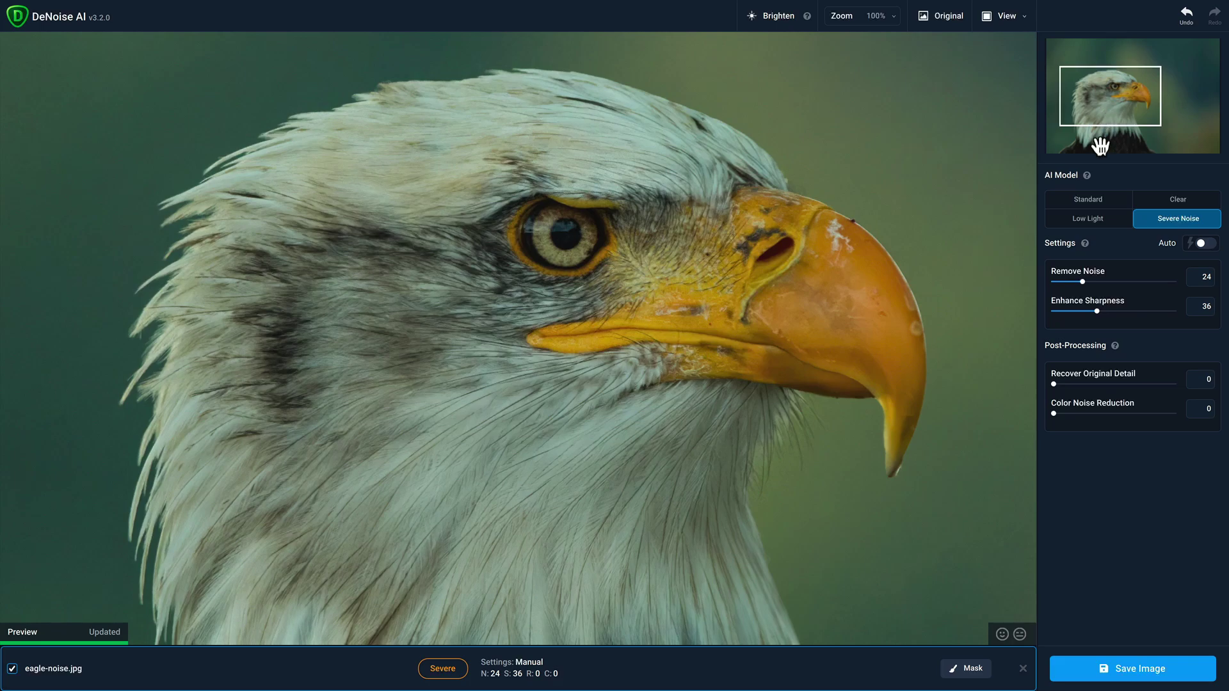
pyautogui.moveTo(1088, 177)
pyautogui.click(1102, 206)
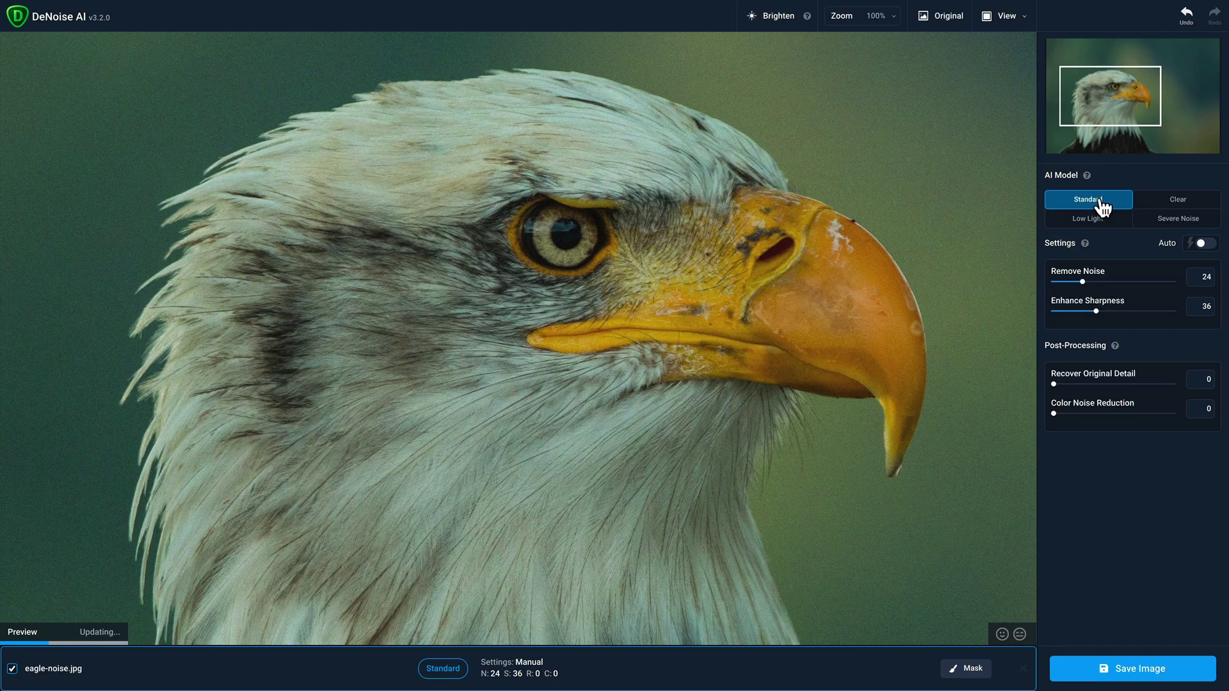
pyautogui.click(1155, 203)
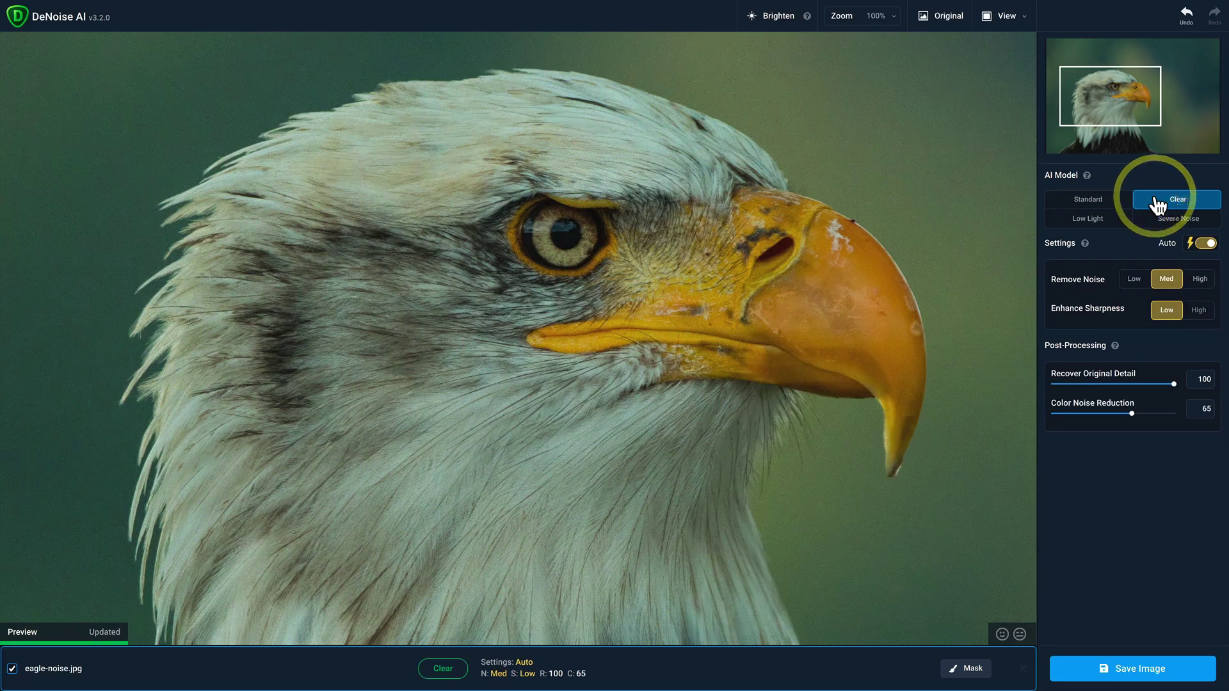
pyautogui.click(1109, 222)
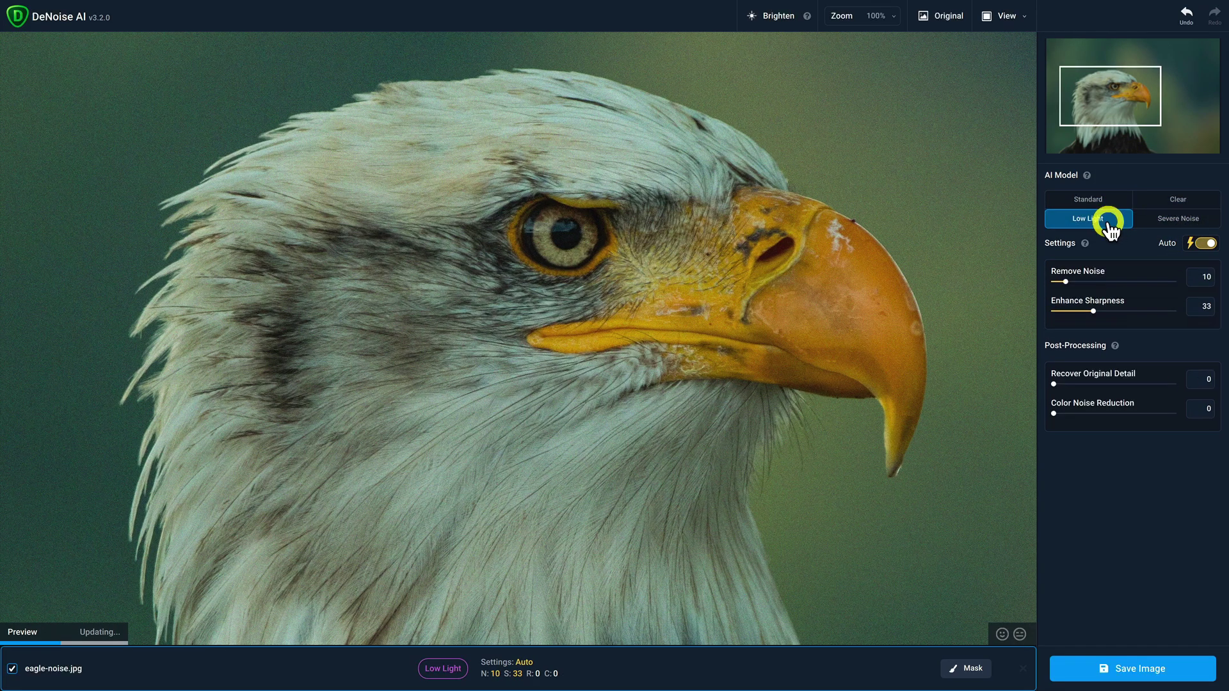
pyautogui.click(1168, 224)
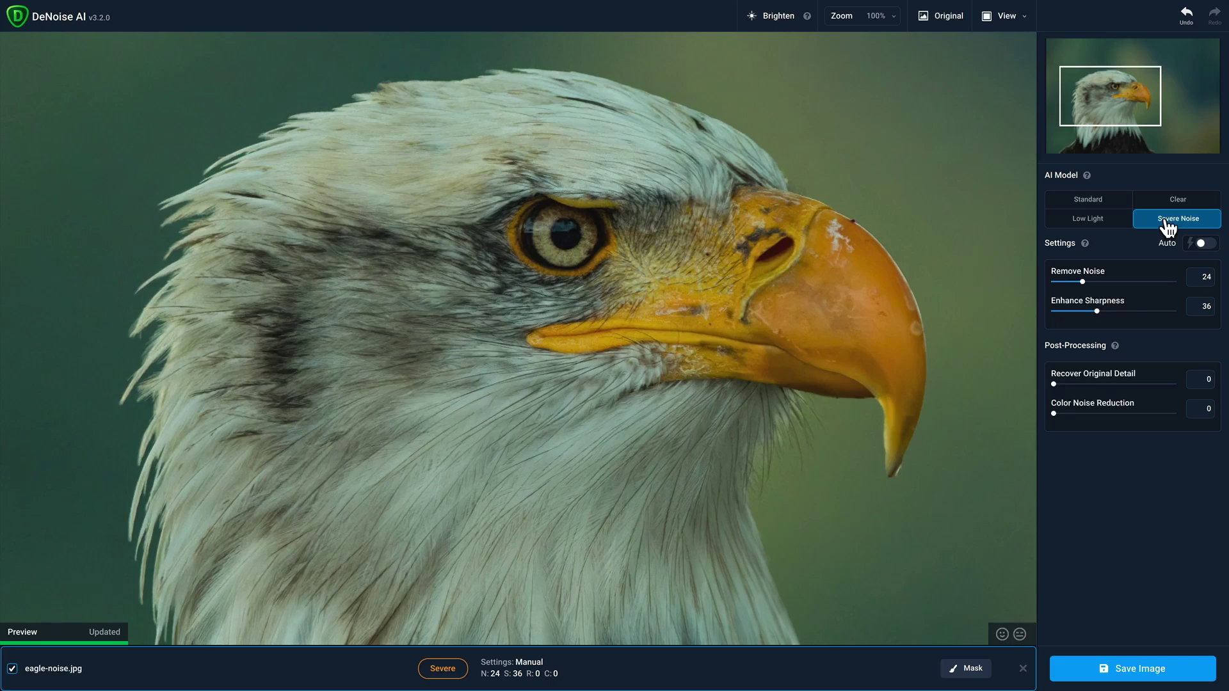
# Toggle Auto, lower Enhance Sharpness to 25, and reset Recover Original Detail to 0
pyautogui.click(1201, 243)
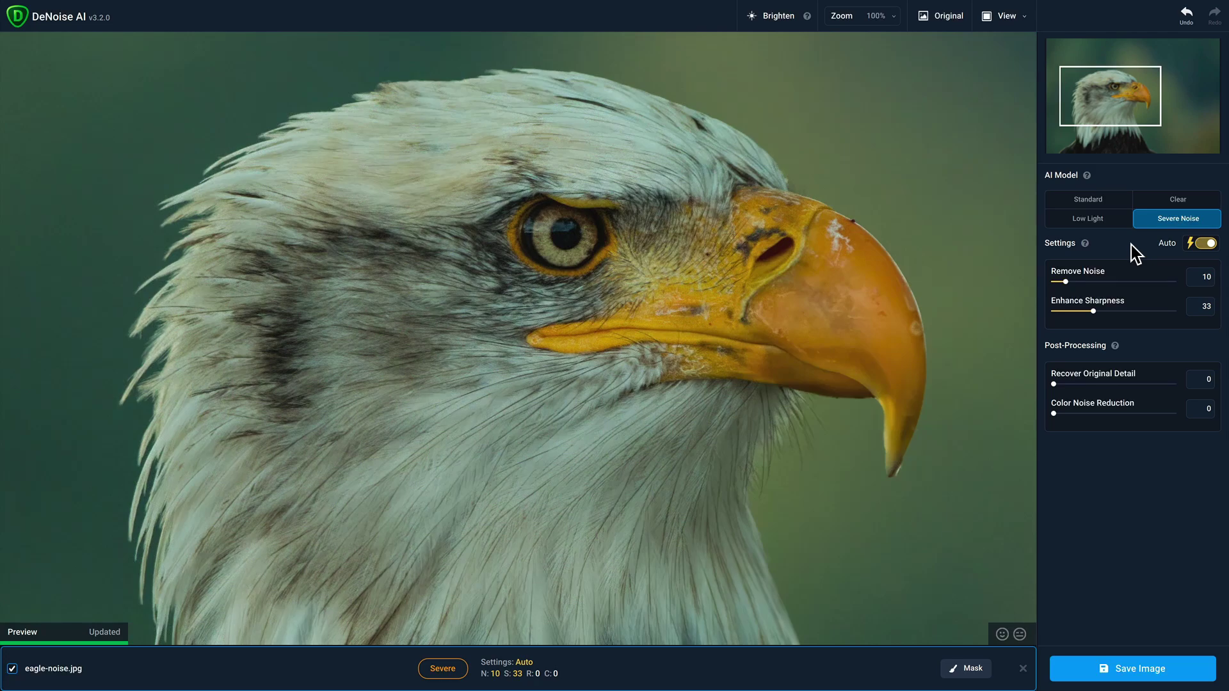
pyautogui.moveTo(1092, 311); pyautogui.dragTo(1078, 282)
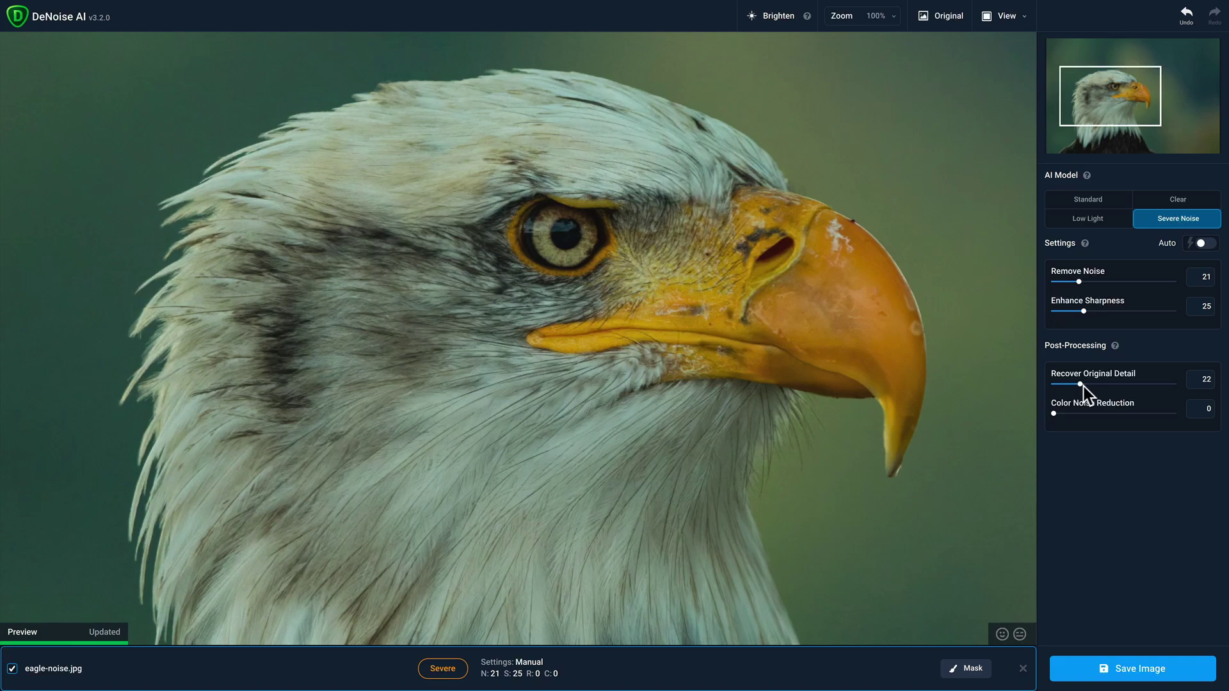
pyautogui.moveTo(1123, 386); pyautogui.dragTo(1167, 385)
pyautogui.moveTo(1174, 384); pyautogui.dragTo(1039, 391)
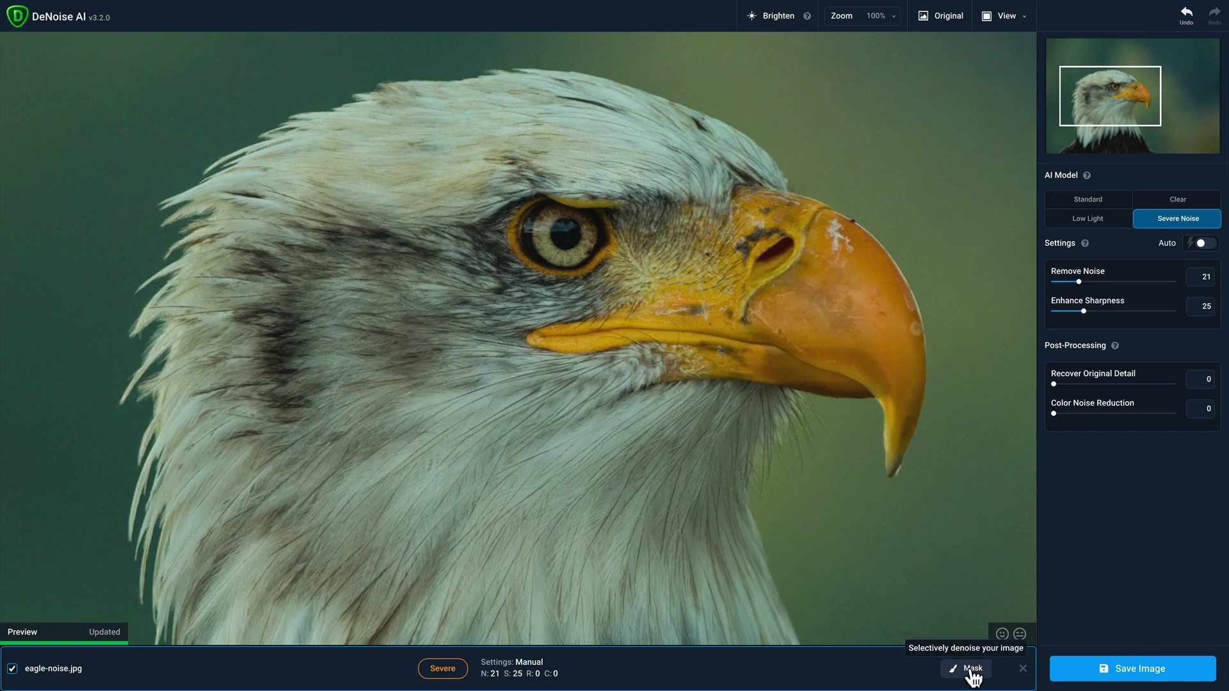
# Enter masking mode with brush Radius 50, Softness 50 and Opacity 100
pyautogui.click(970, 669)
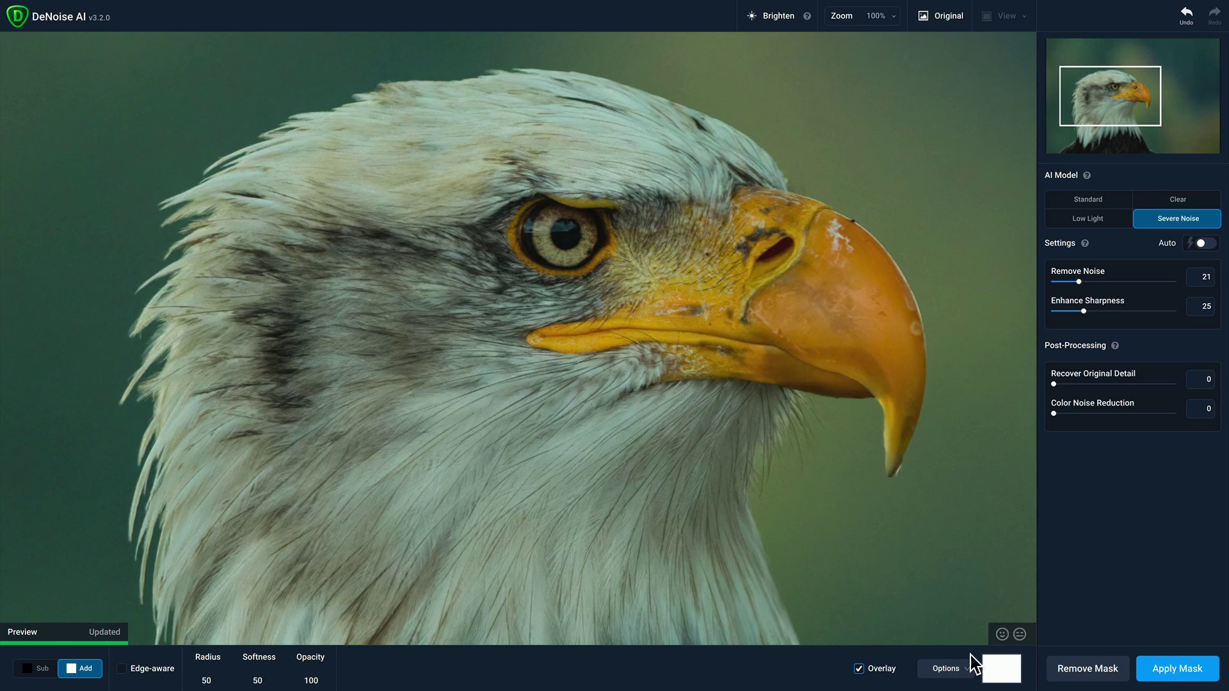
# Erase the eagle's eye from the denoise mask with the Sub brush and check the overlay
pyautogui.click(42, 668)
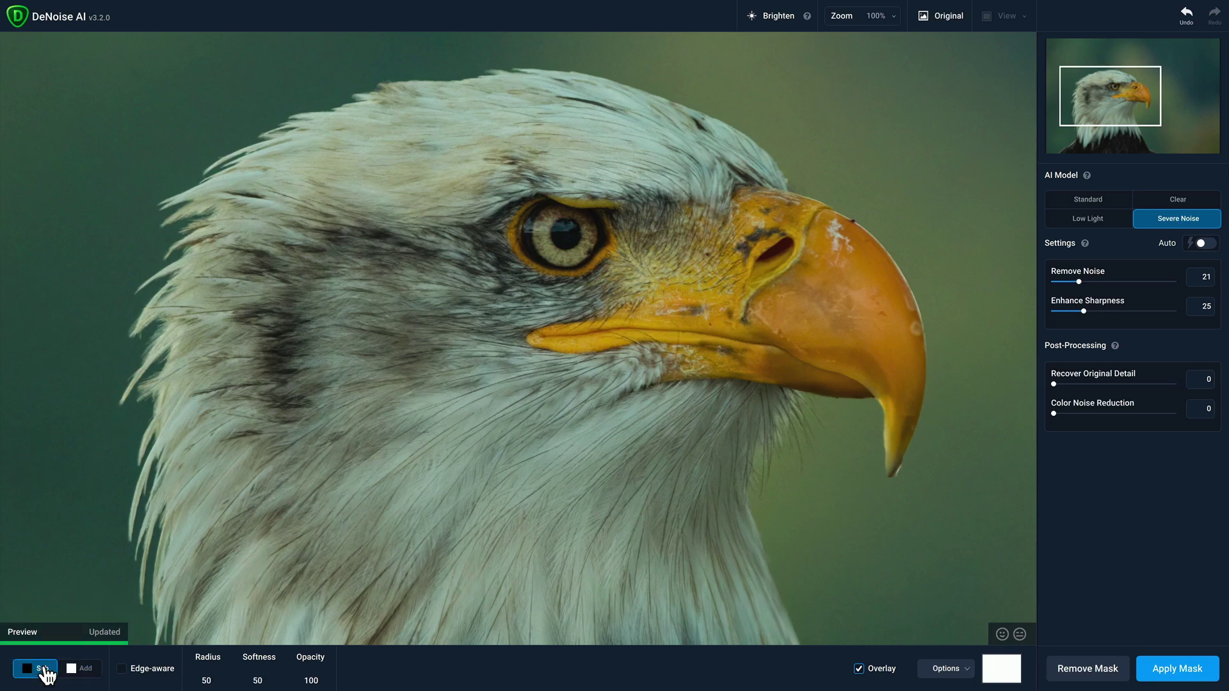
pyautogui.moveTo(540, 250)
pyautogui.mouseDown()
pyautogui.moveTo(578, 248)
pyautogui.moveTo(583, 226)
pyautogui.moveTo(534, 225)
pyautogui.moveTo(536, 240)
pyautogui.moveTo(588, 241)
pyautogui.mouseUp()
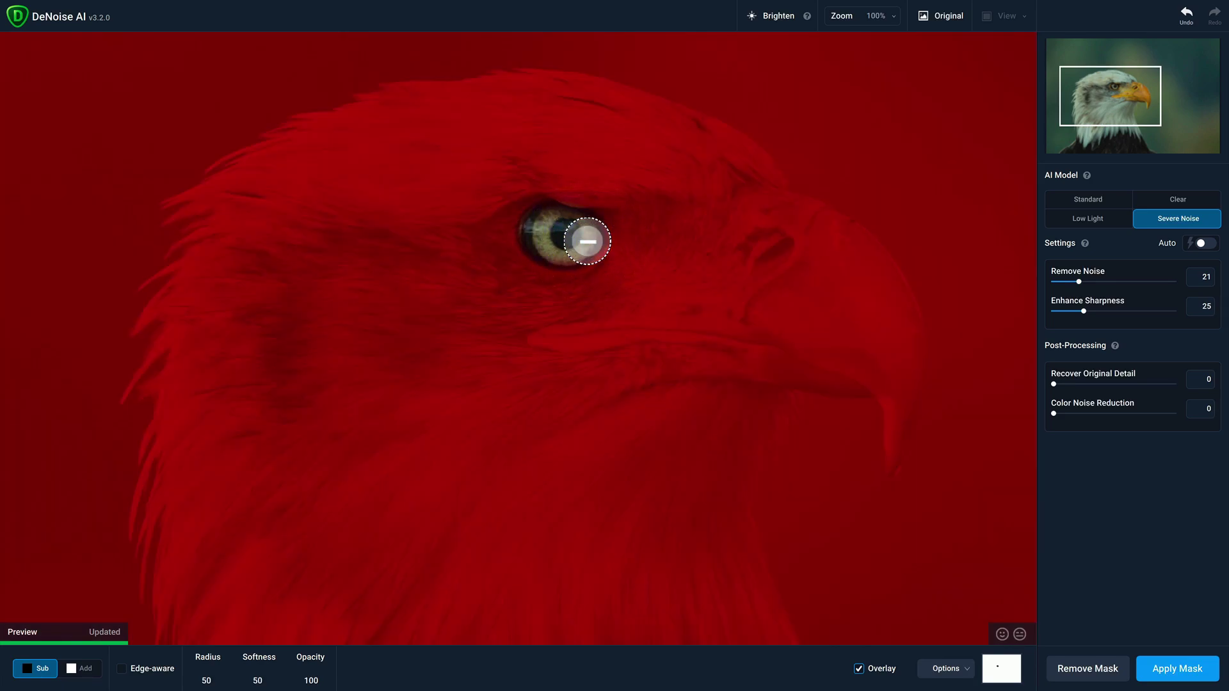
pyautogui.click(859, 668)
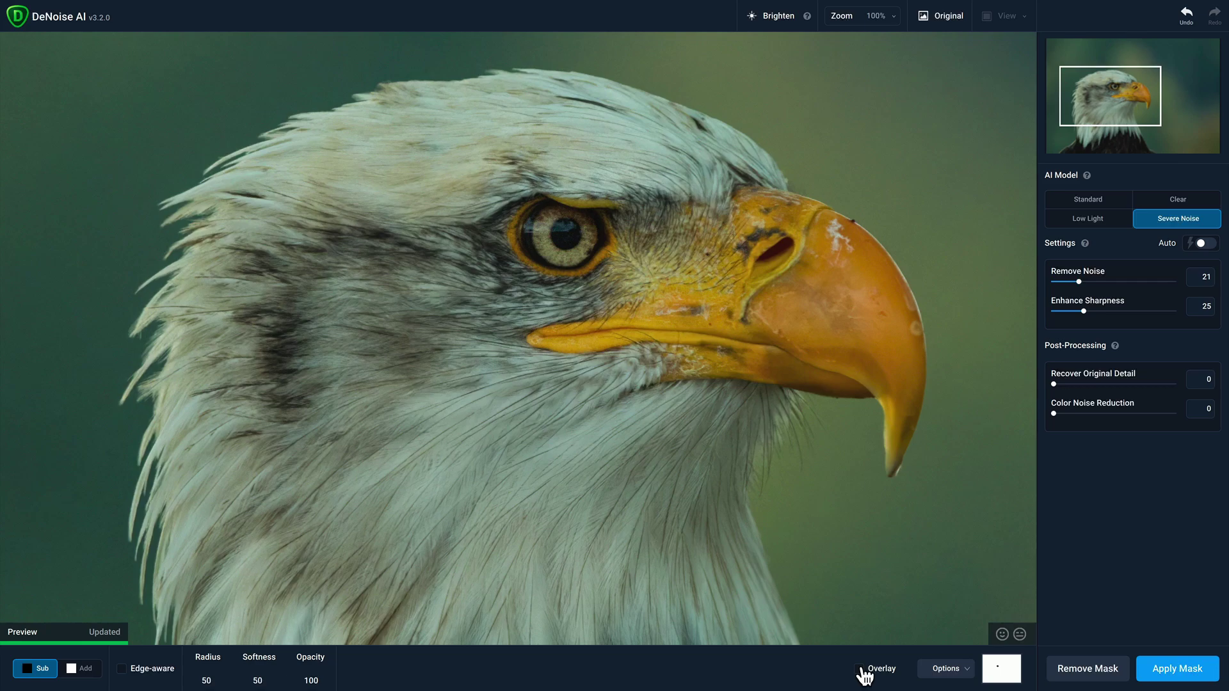
pyautogui.click(859, 668)
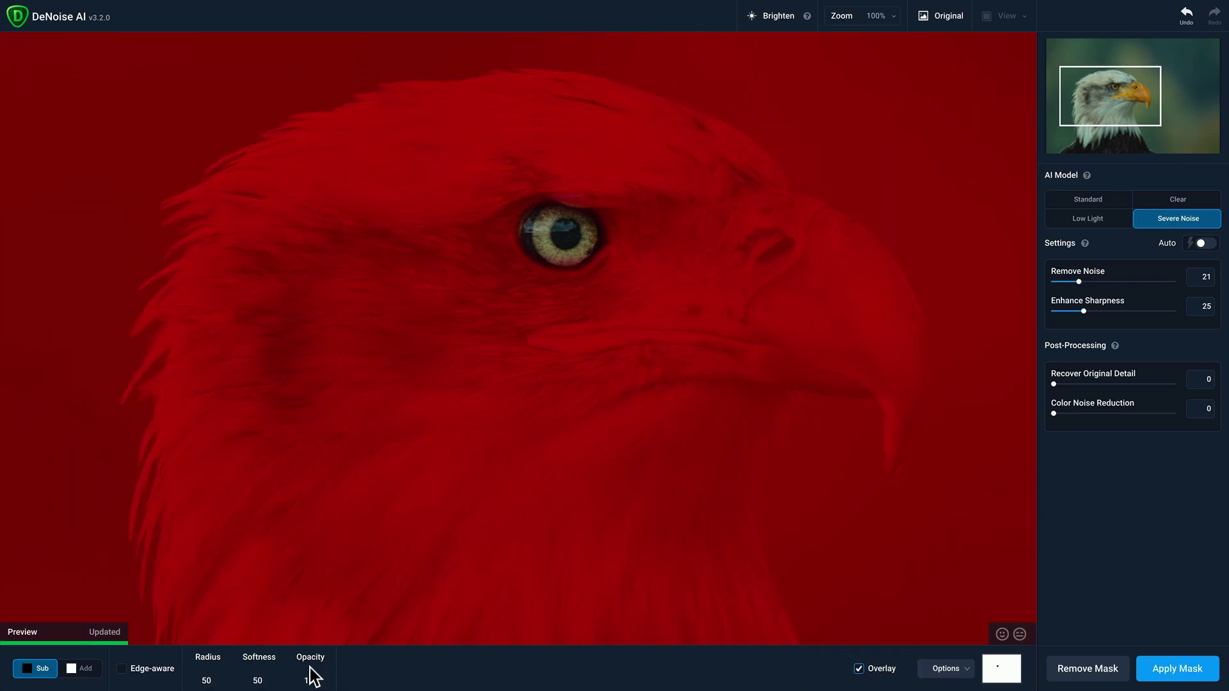
# Paint the eye back in with the Add brush and turn off the overlay
pyautogui.click(80, 669)
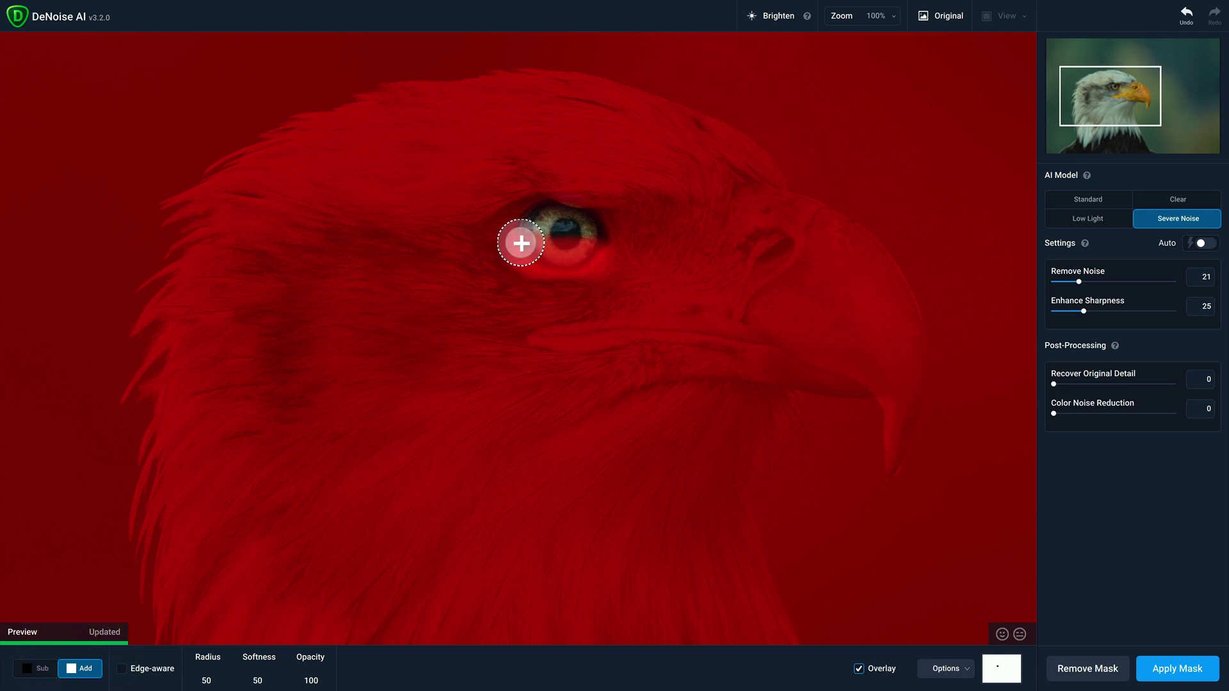
pyautogui.moveTo(521, 241)
pyautogui.mouseDown()
pyautogui.moveTo(606, 236)
pyautogui.moveTo(527, 228)
pyautogui.moveTo(601, 210)
pyautogui.moveTo(510, 214)
pyautogui.mouseUp()
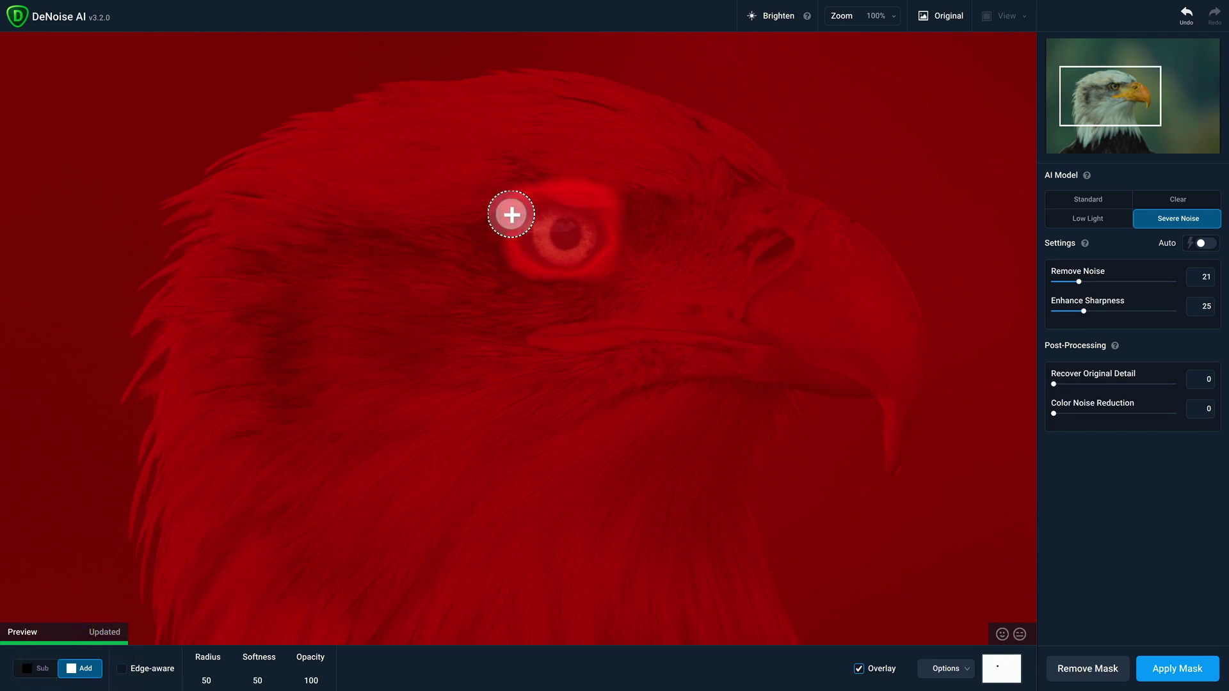
pyautogui.click(859, 668)
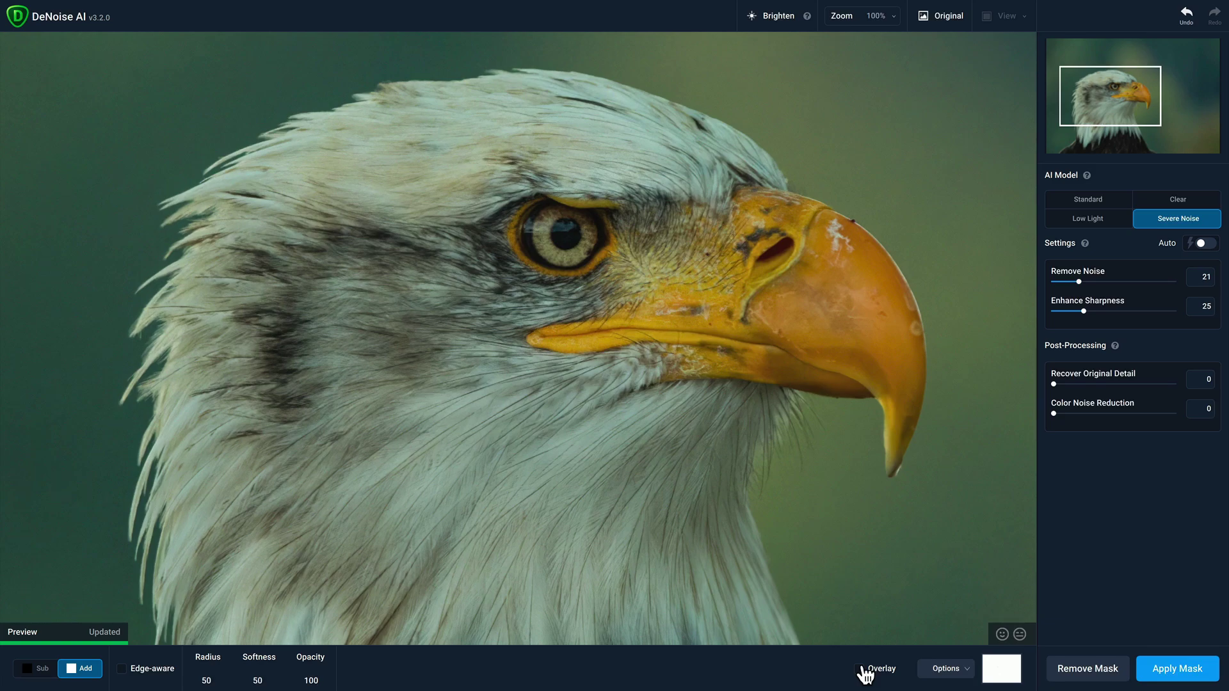
# Discard the eye mask and open the Save Image As dialog's format list, set to JPG
pyautogui.click(1087, 669)
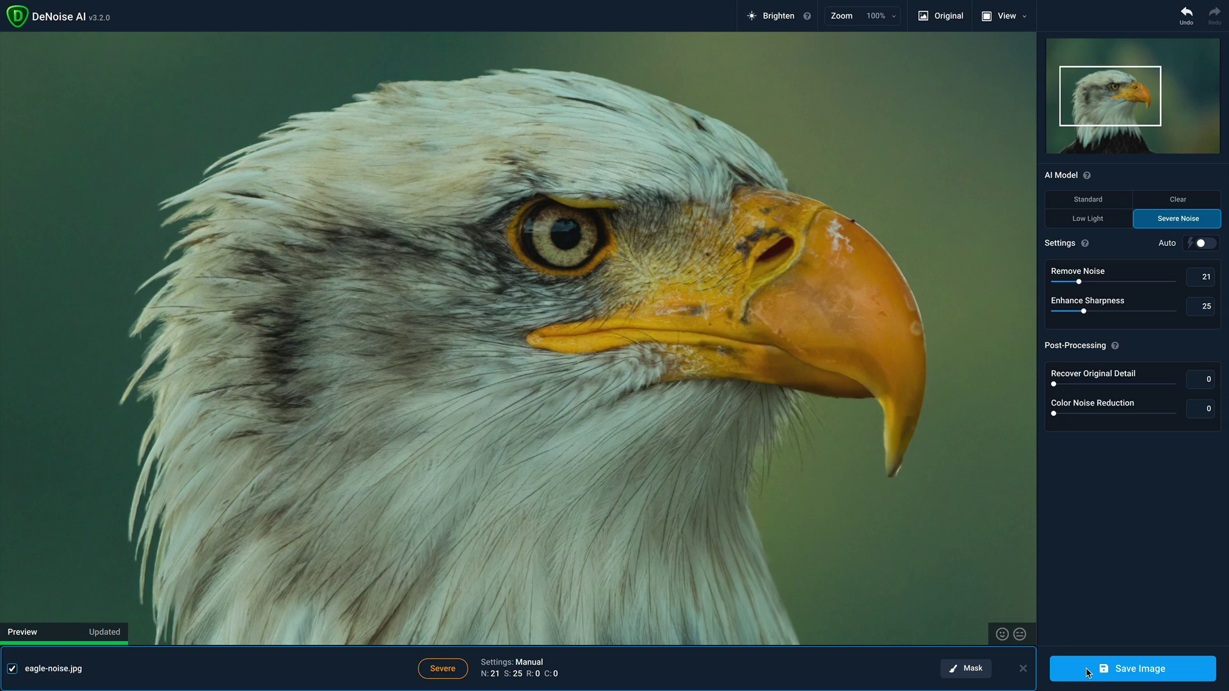
pyautogui.click(1088, 670)
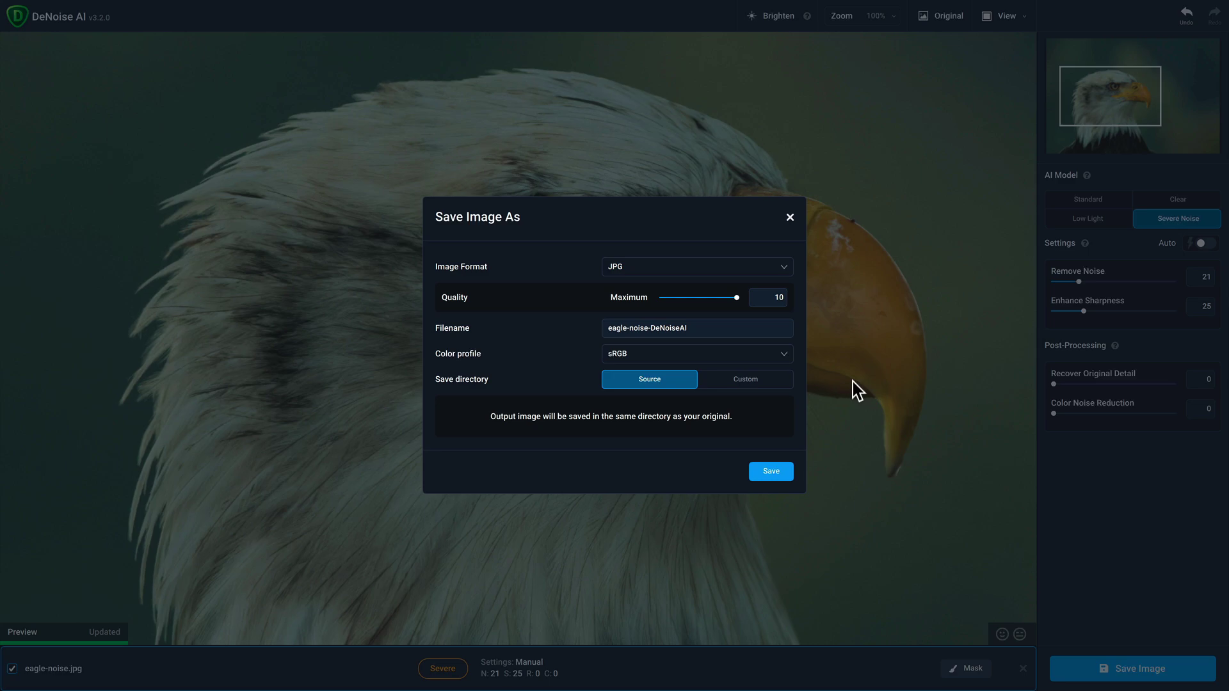
pyautogui.click(783, 268)
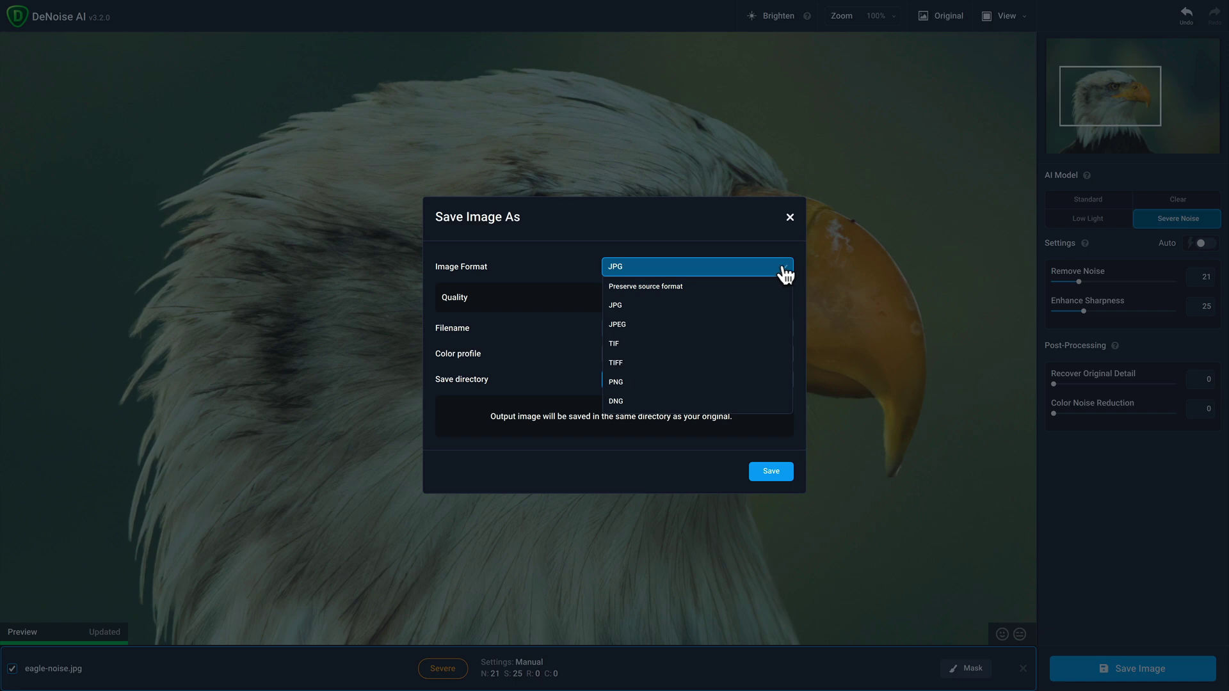
pyautogui.click(787, 272)
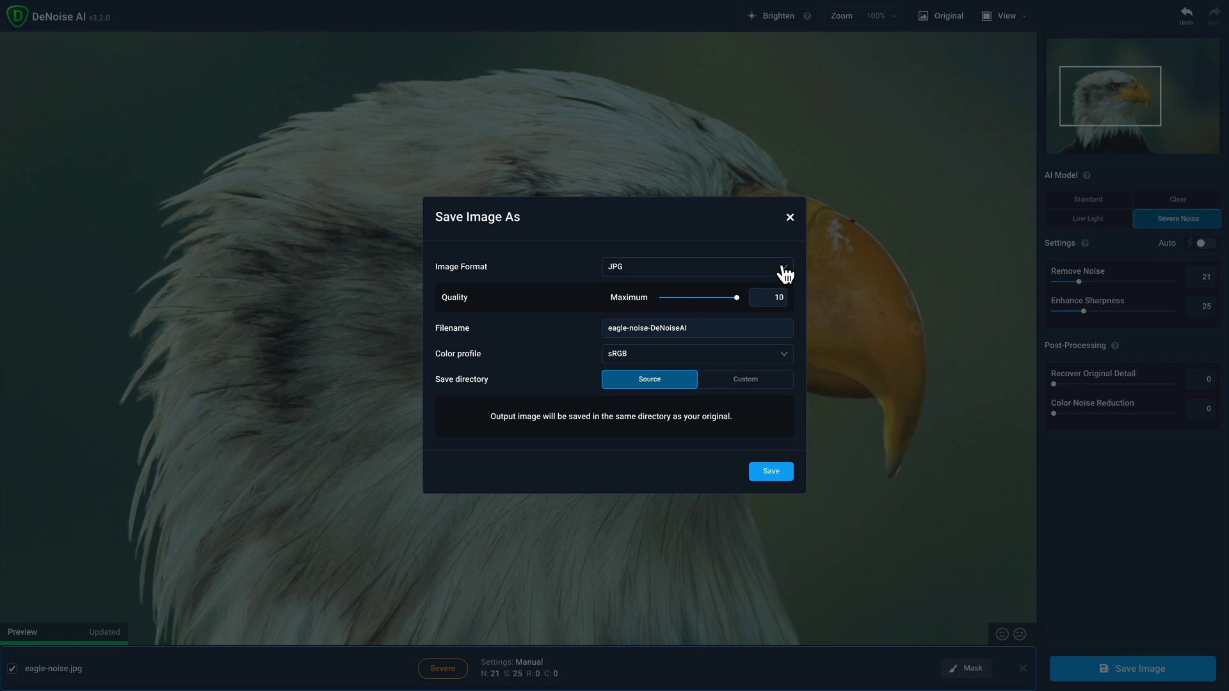
pyautogui.click(785, 359)
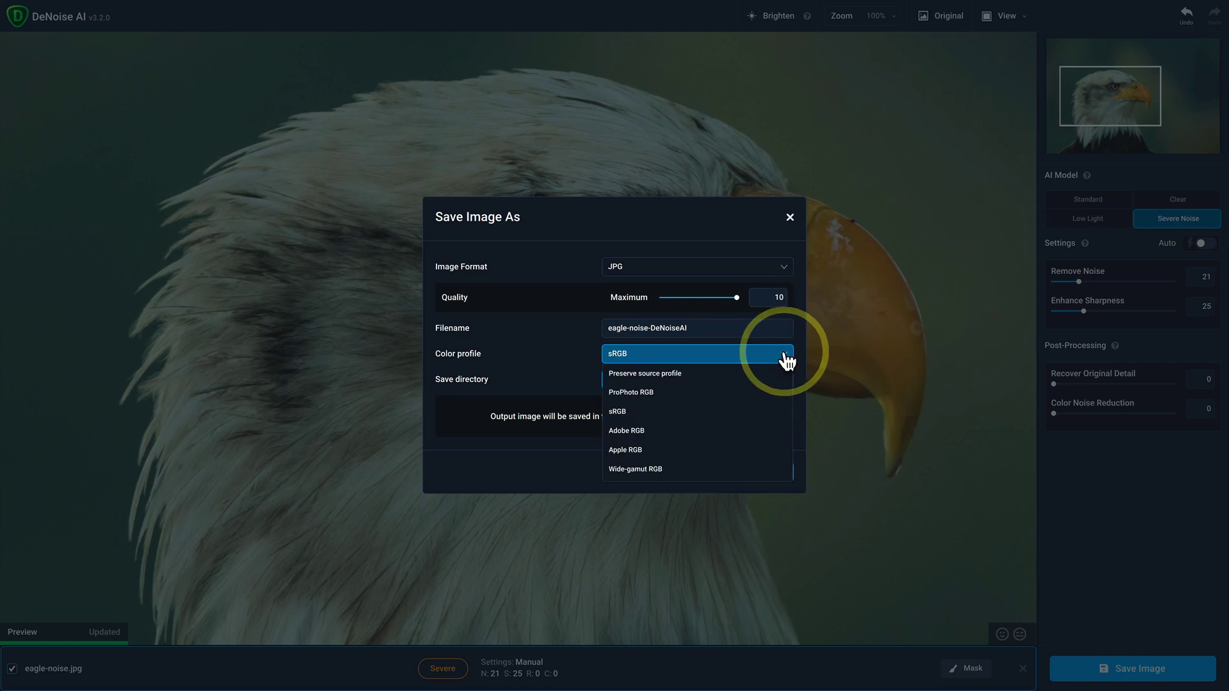
pyautogui.click(796, 341)
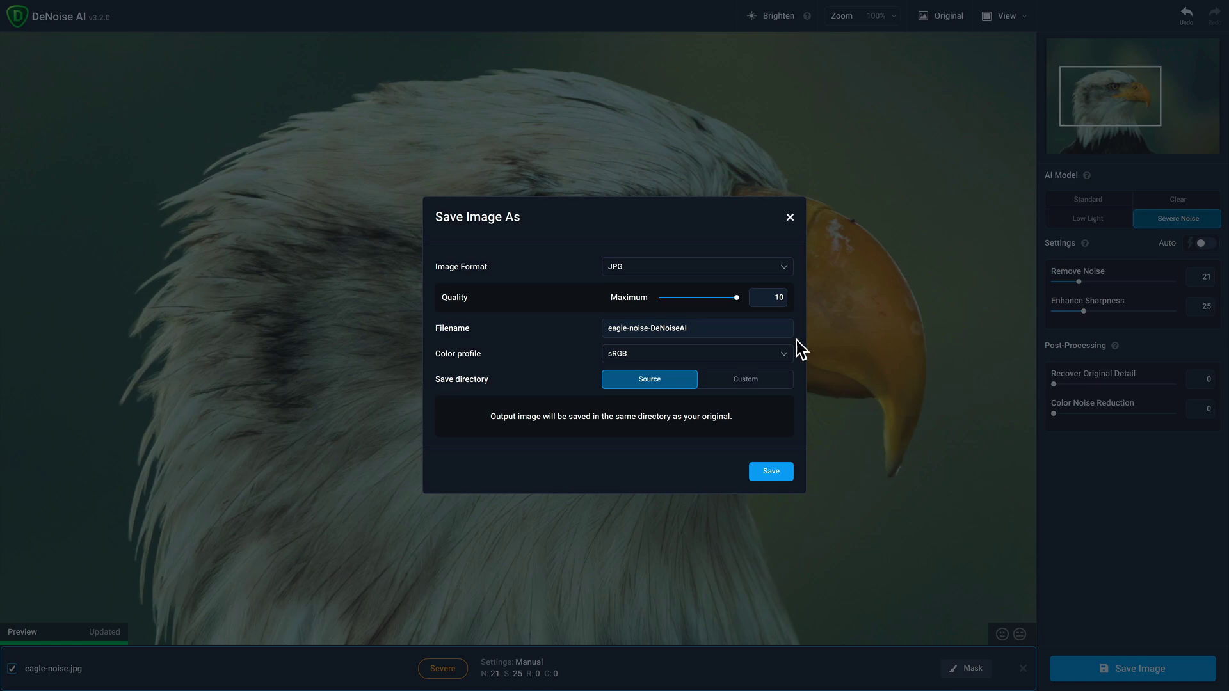
# Save eagle-noise-DeNoiseAI as a JPG with the Severe Noise model and let processing finish
pyautogui.click(771, 475)
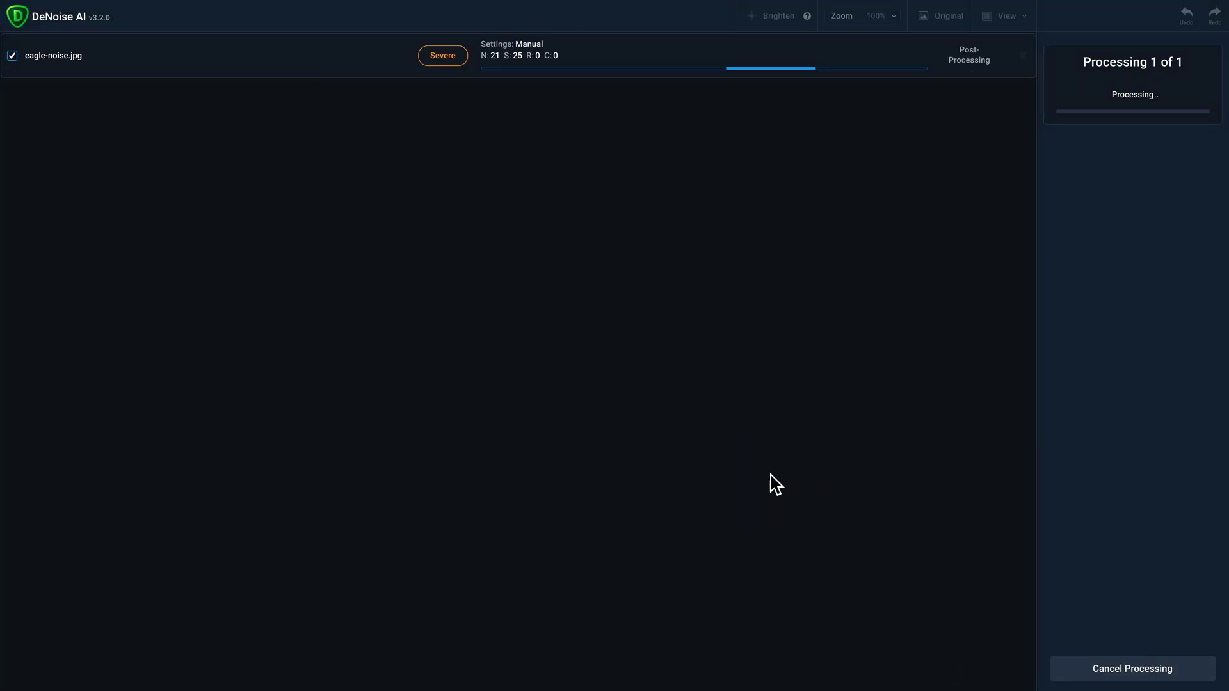